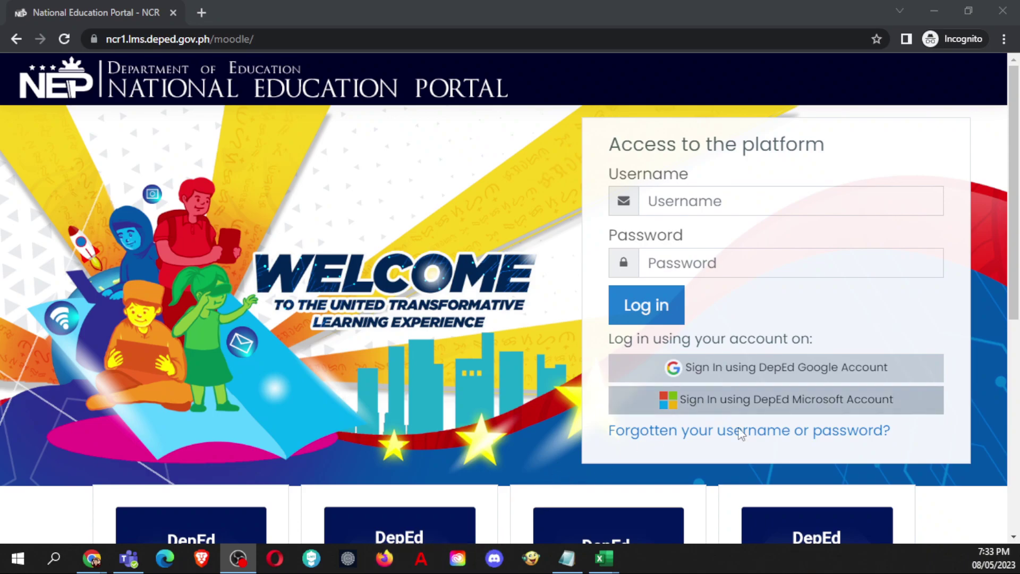
Step: Sign in to the portal using the DepEd Google account and look over the dashboard's courses
click(772, 375)
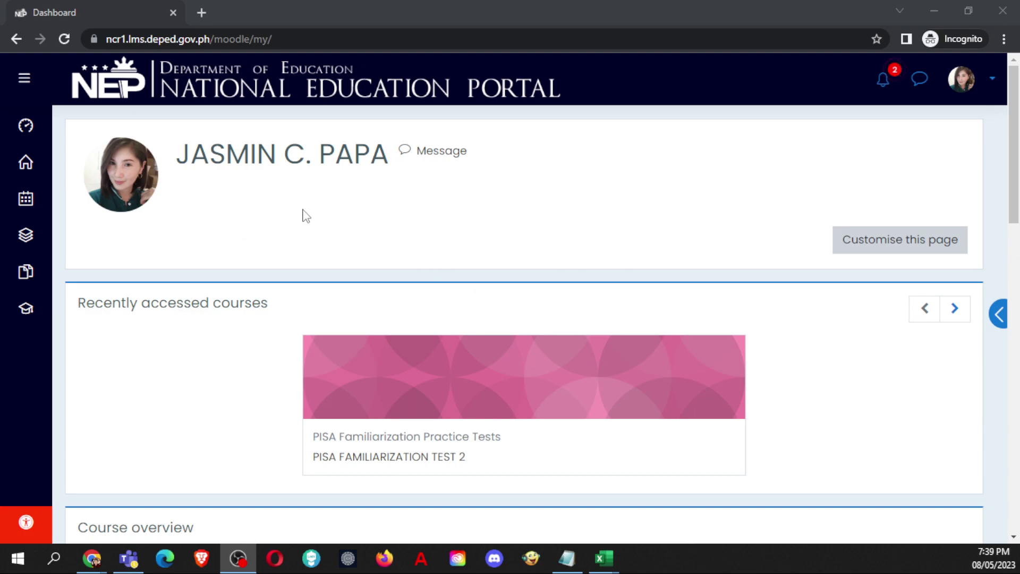
scroll(850, 244, down, 2)
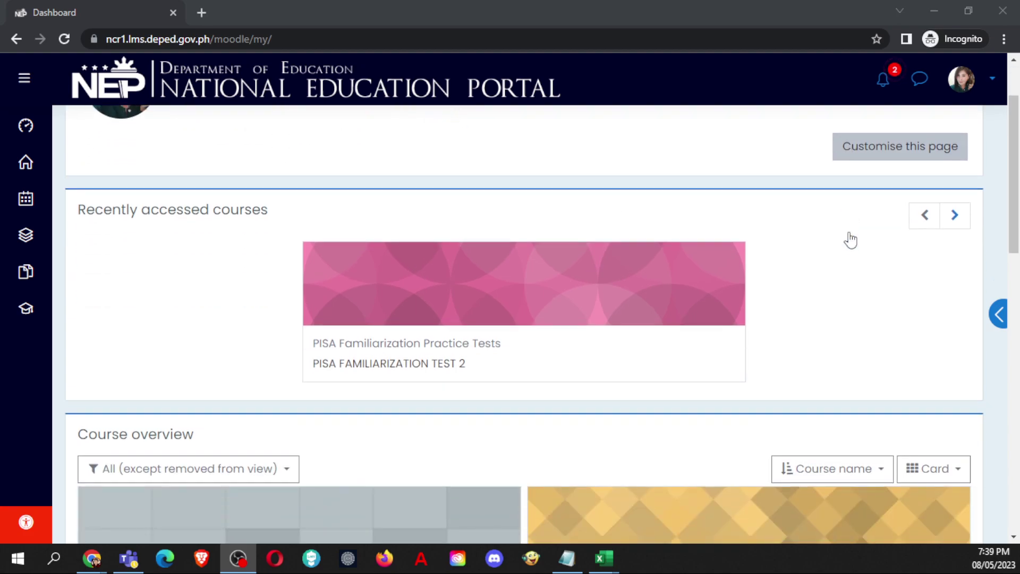
scroll(793, 253, down, 7)
scroll(792, 253, up, 10)
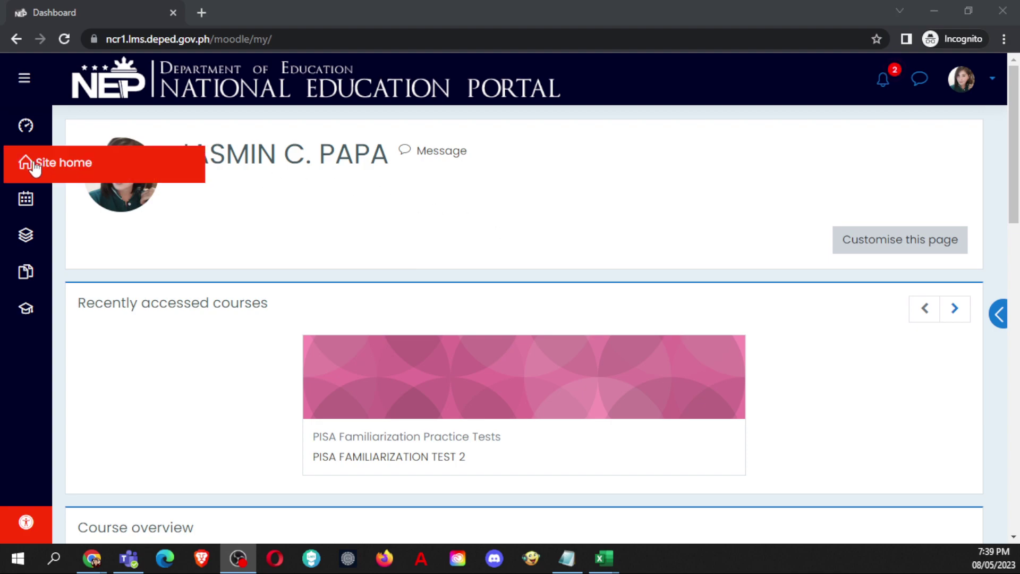
Step: From the site home's course categories, open School Year 2022-2023 under Learning Assurance for Monitoring and Progress and its Pilot Exit Assessment category
click(26, 80)
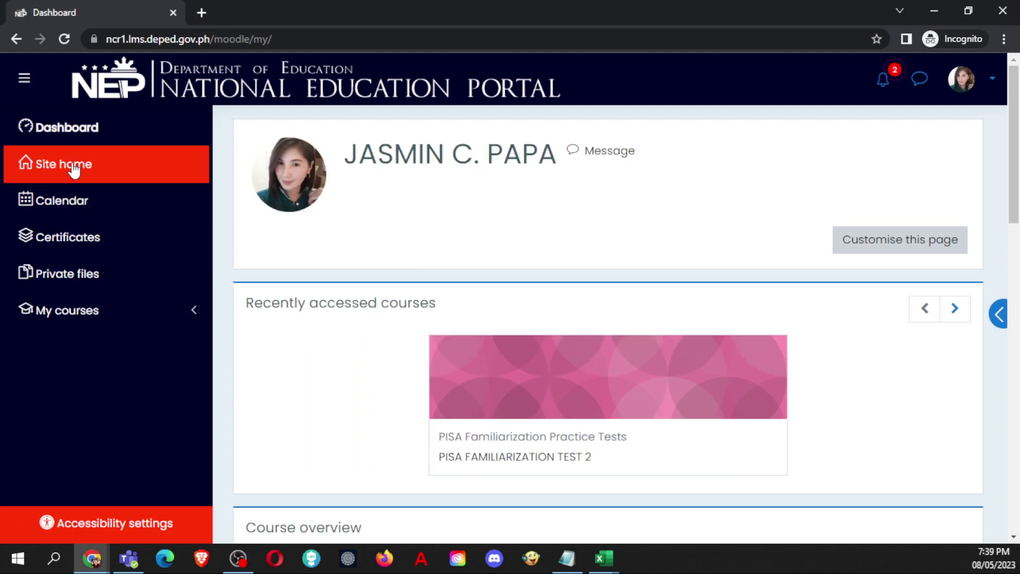
click(84, 171)
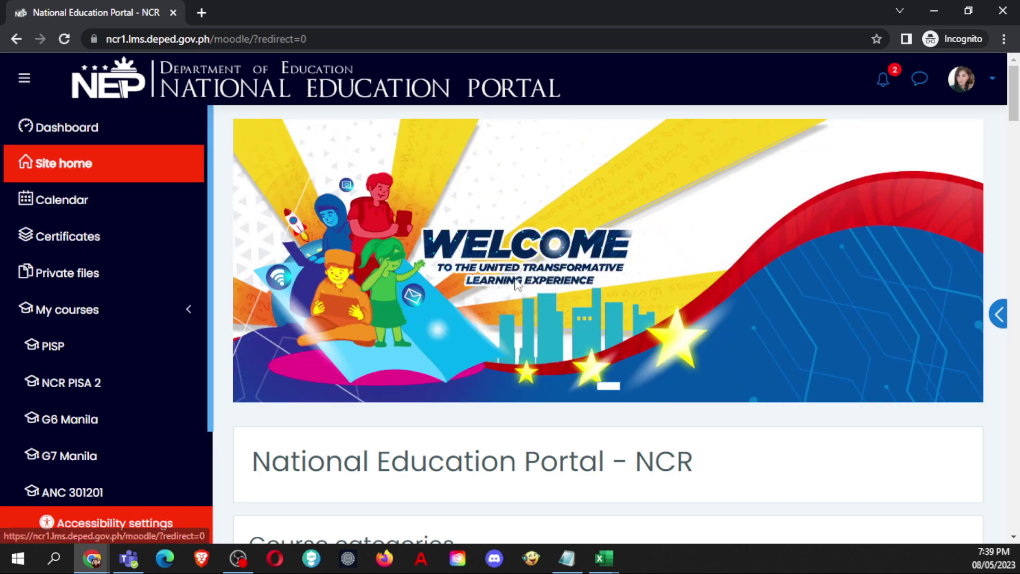
scroll(385, 258, down, 5)
scroll(365, 473, down, 2)
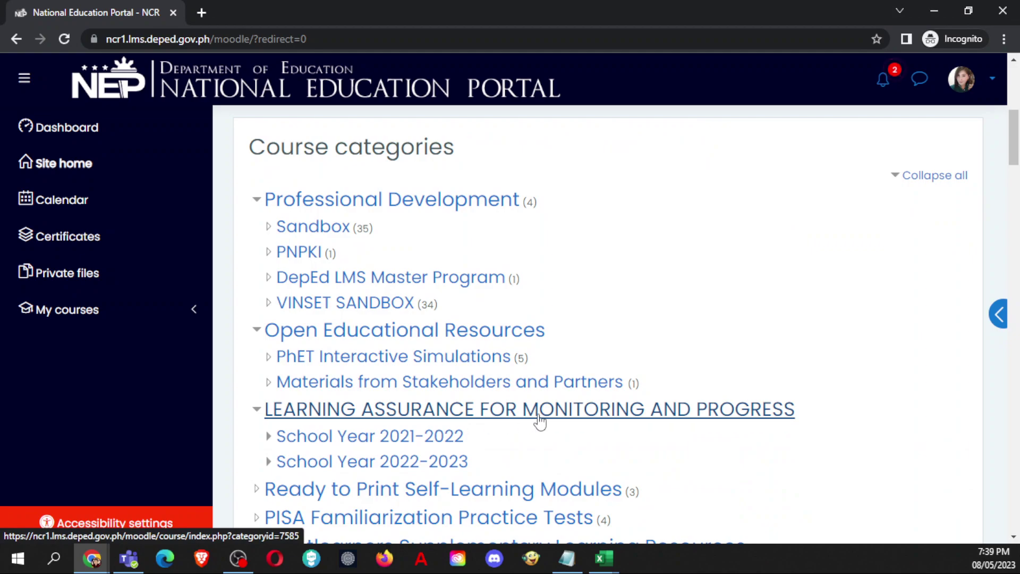
click(401, 462)
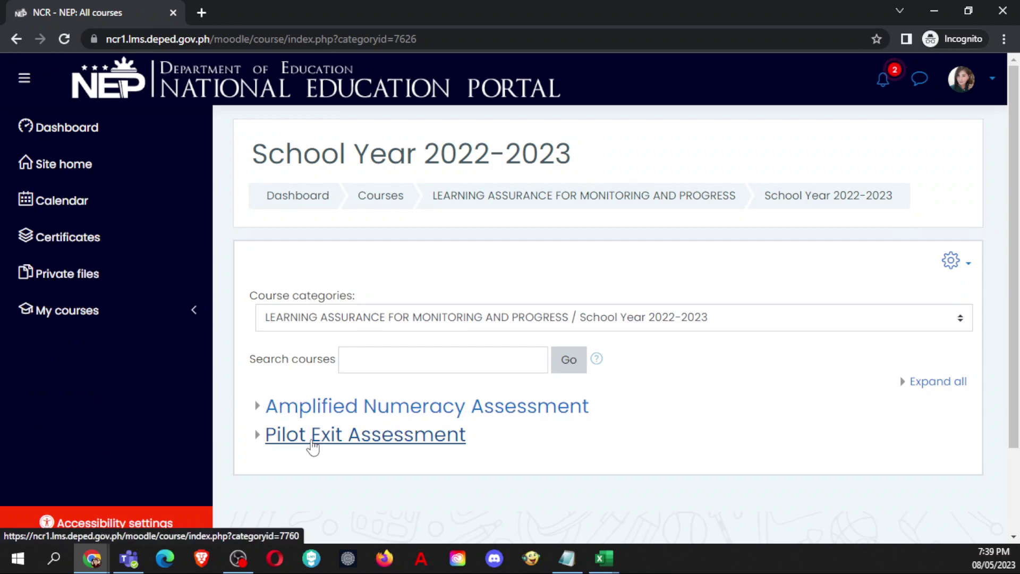
click(334, 446)
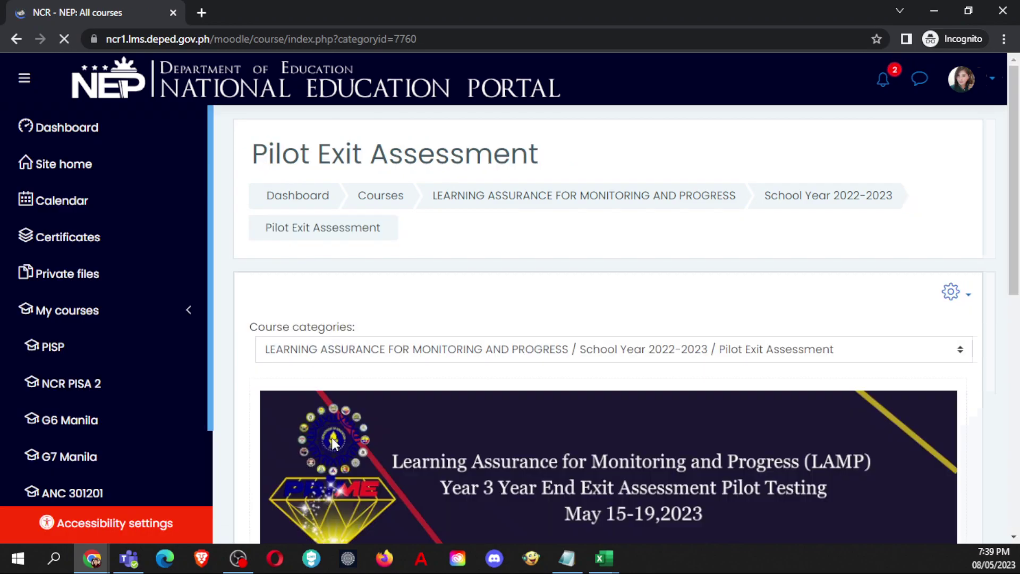
Step: Collapse the navigation sidebar and open the Grade 3 - Exit Assessment course from the Pilot Exit Assessment category
click(25, 78)
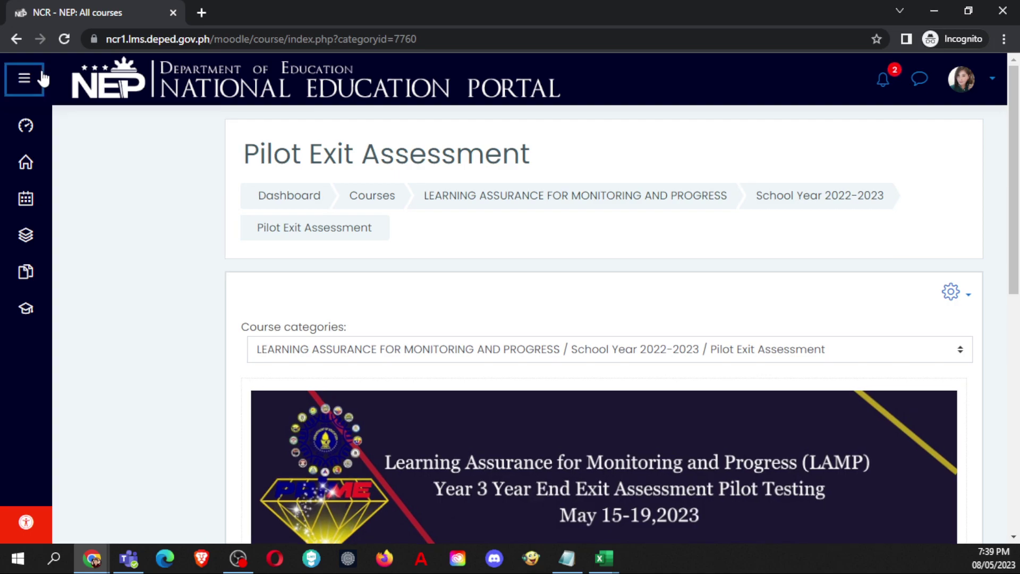
drag(1014, 88, 1019, 270)
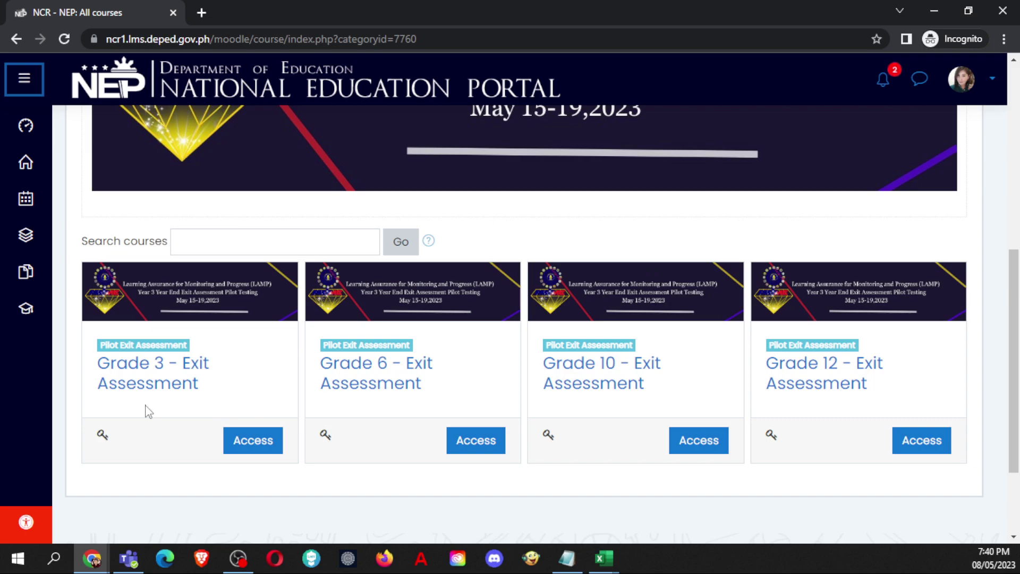
click(171, 396)
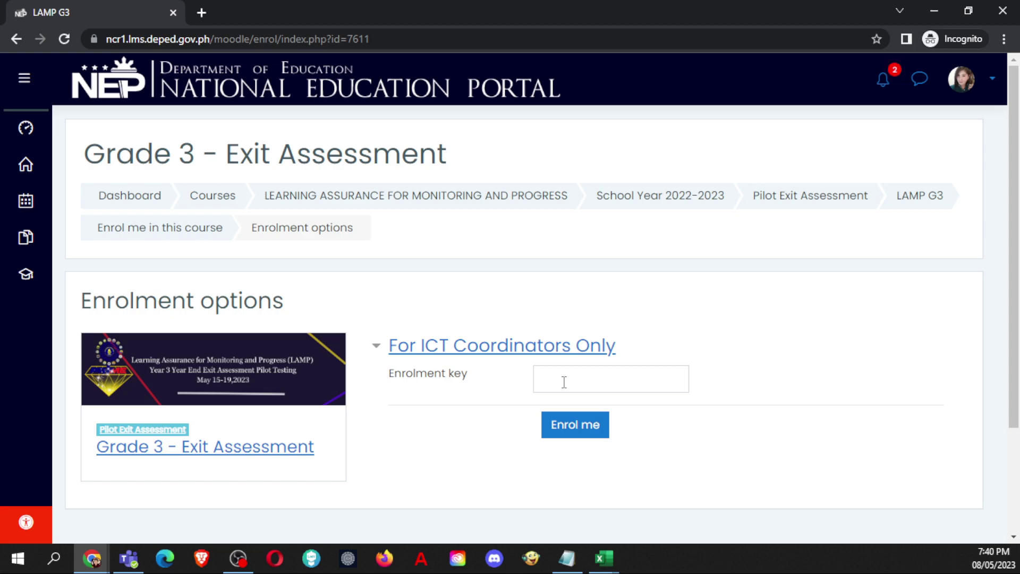
Step: Switch to Notepad and copy the enrolment key for the ICT coordinators
click(567, 558)
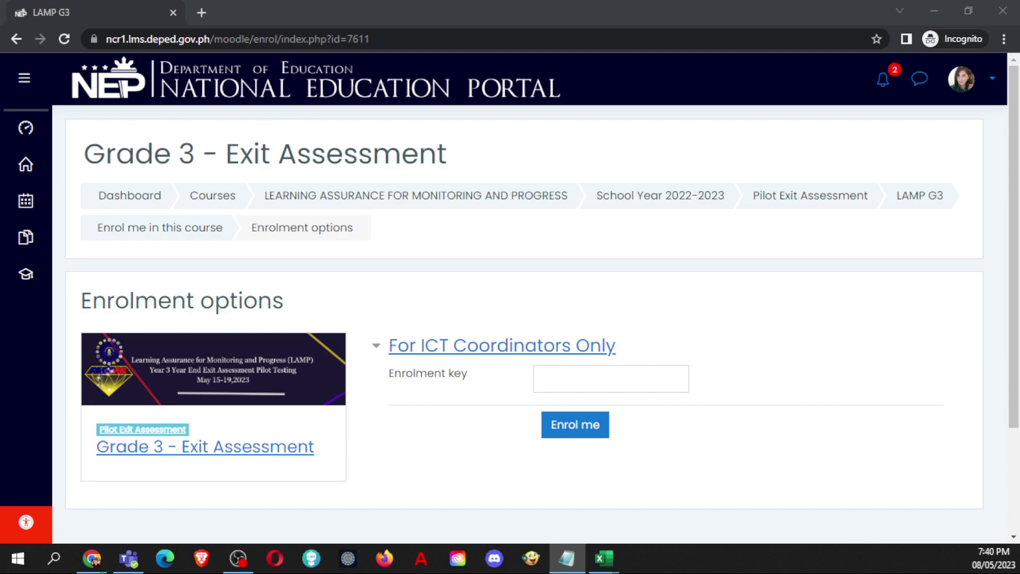
drag(3, 143, 615, 219)
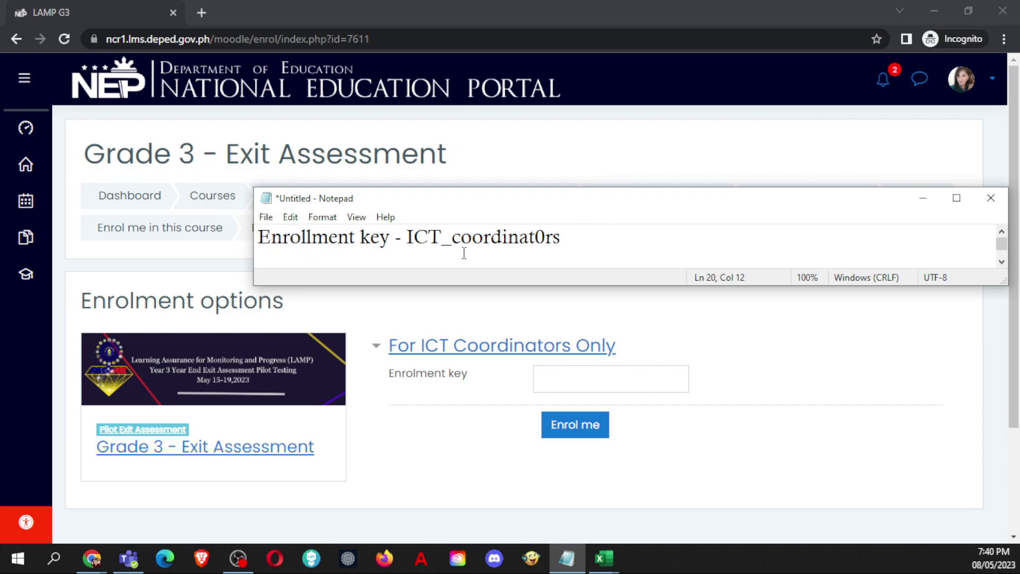
drag(408, 237, 561, 237)
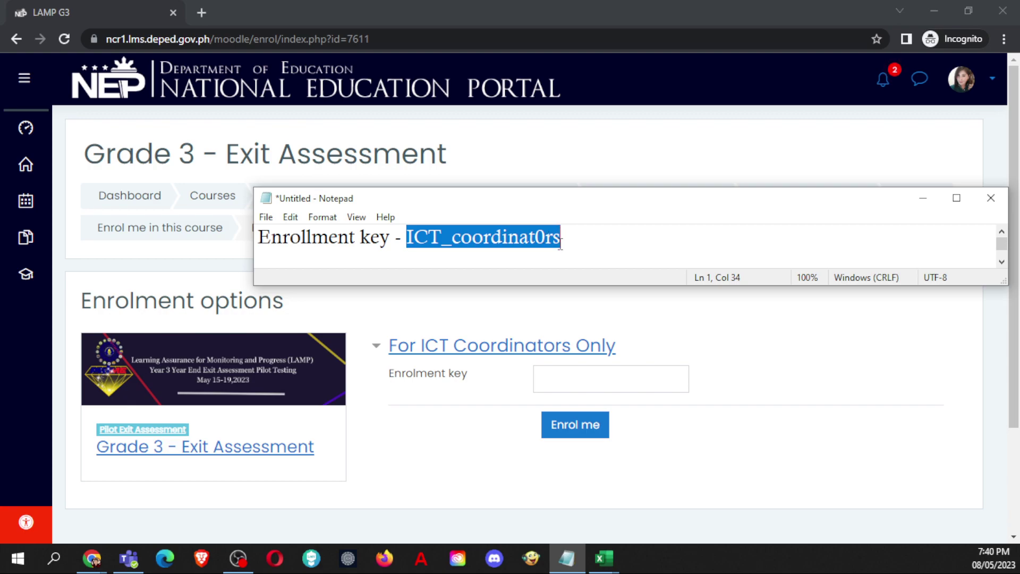
right_click(500, 239)
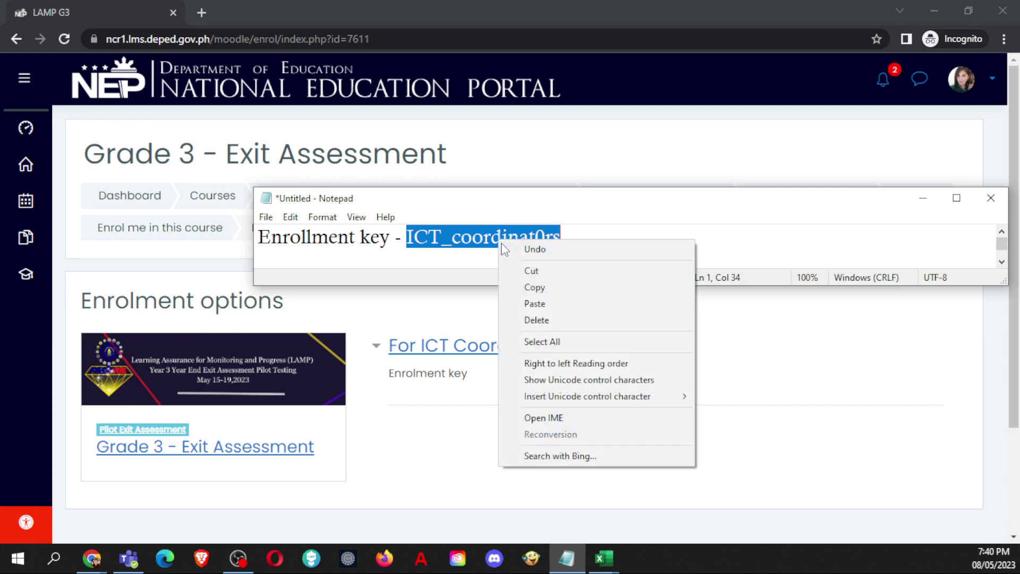
click(538, 290)
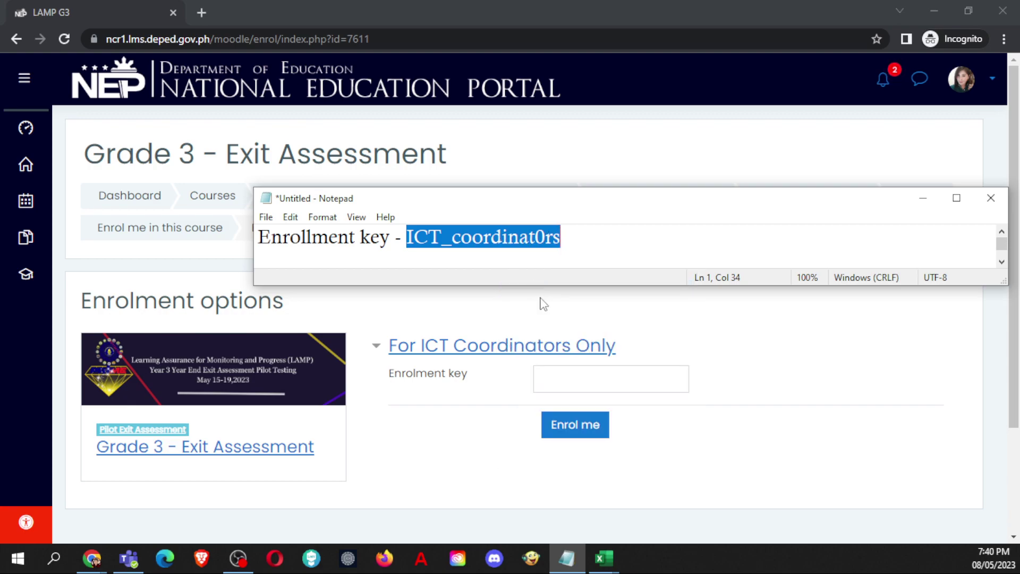
Step: Paste the enrolment key into the ICT coordinators' enrolment form and enrol in the Grade 3 - Exit Assessment course
click(574, 375)
right_click(572, 376)
click(615, 261)
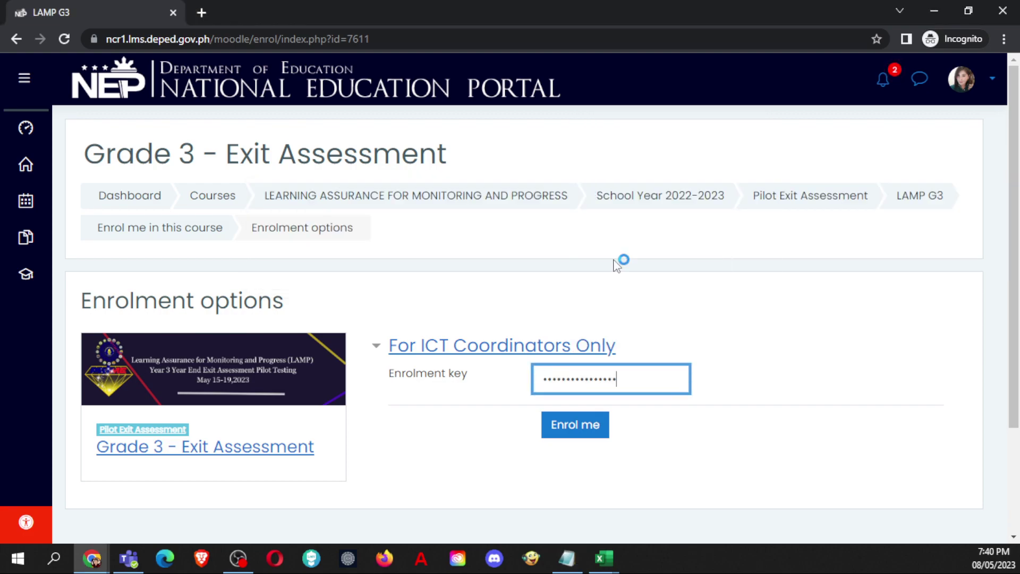
click(577, 432)
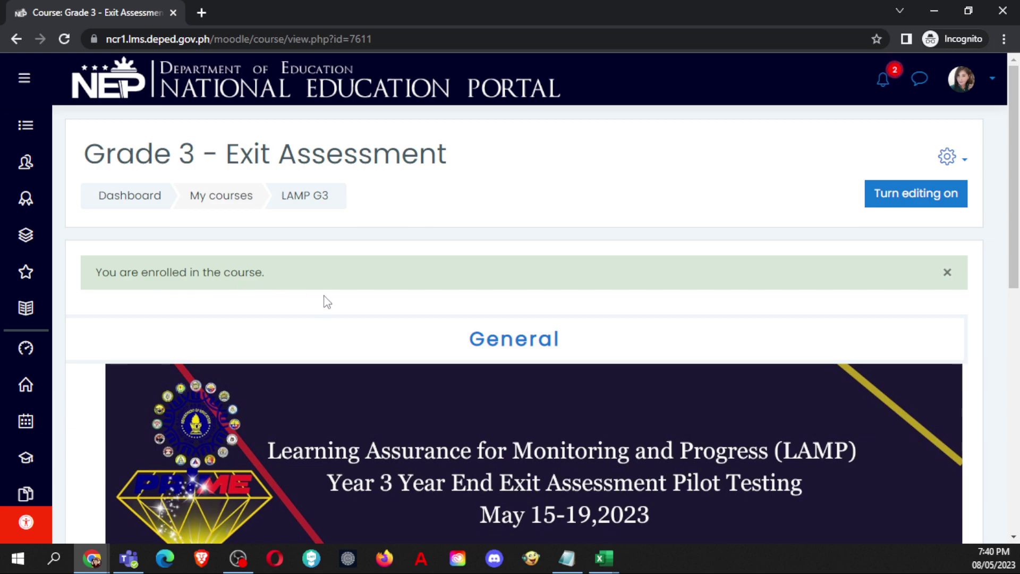
Step: Open the course's participants list and review the enrolled users' roles and groups
click(36, 162)
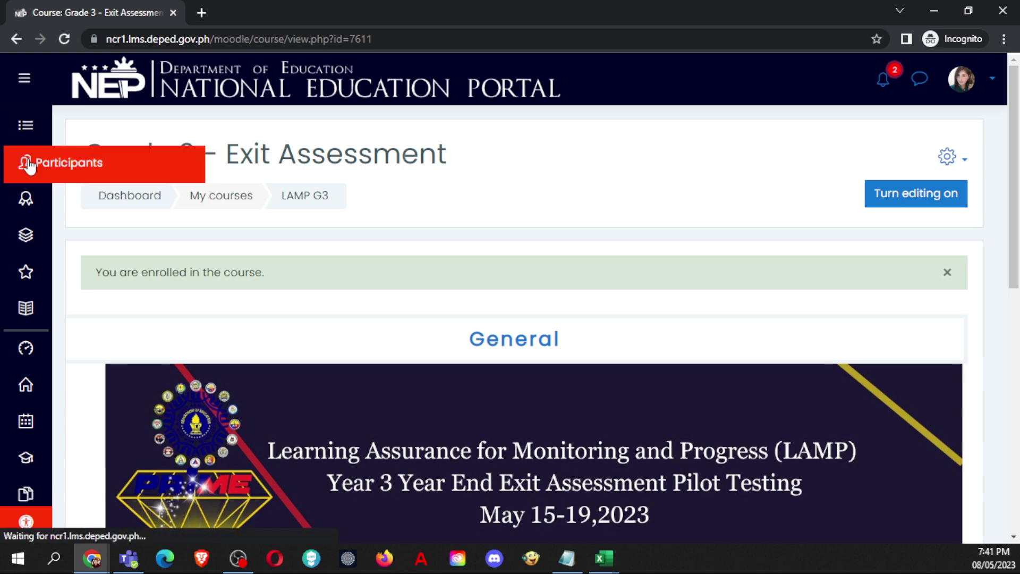
scroll(289, 333, down, 7)
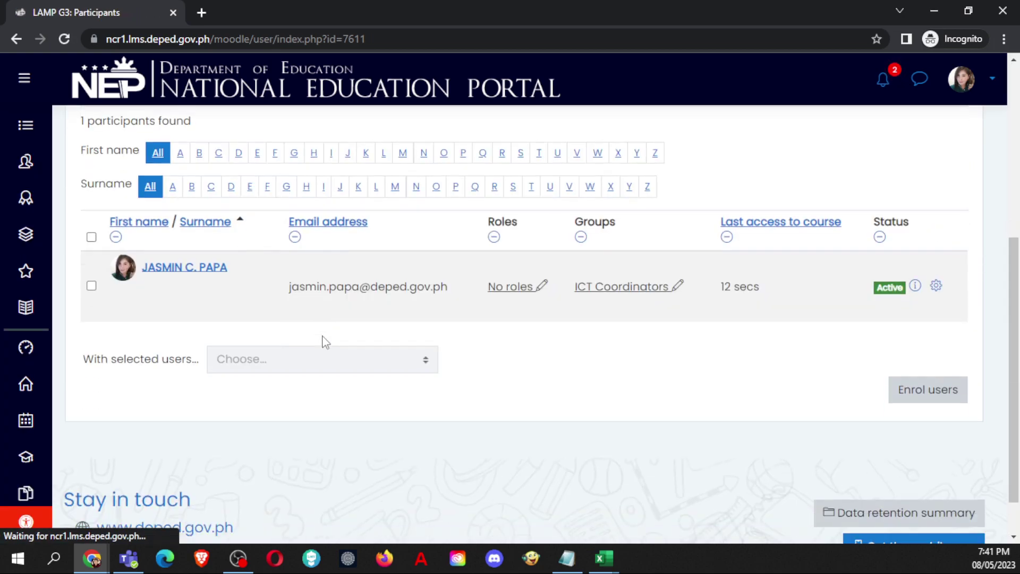
scroll(494, 303, up, 4)
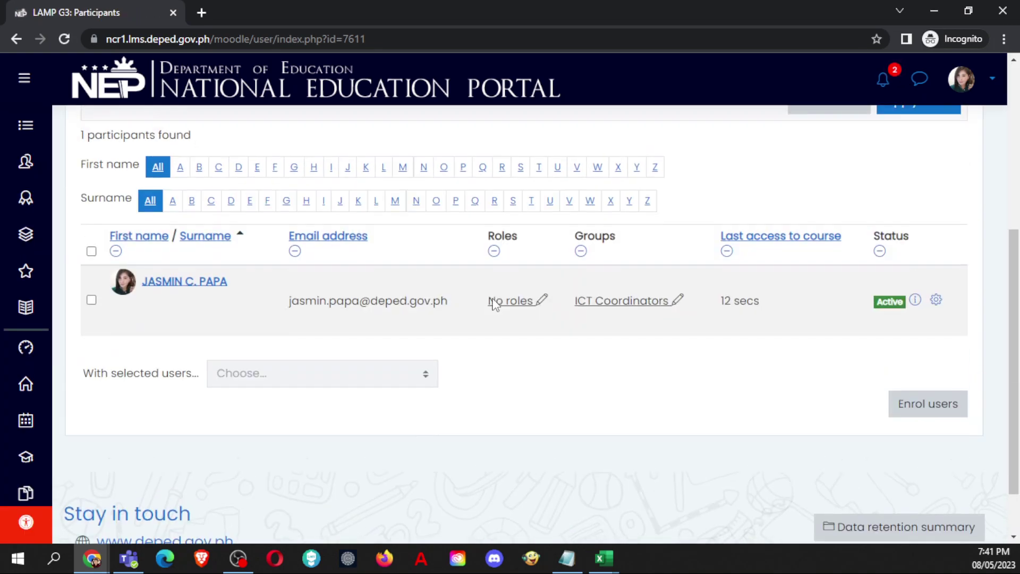
scroll(404, 303, up, 2)
scroll(425, 276, down, 2)
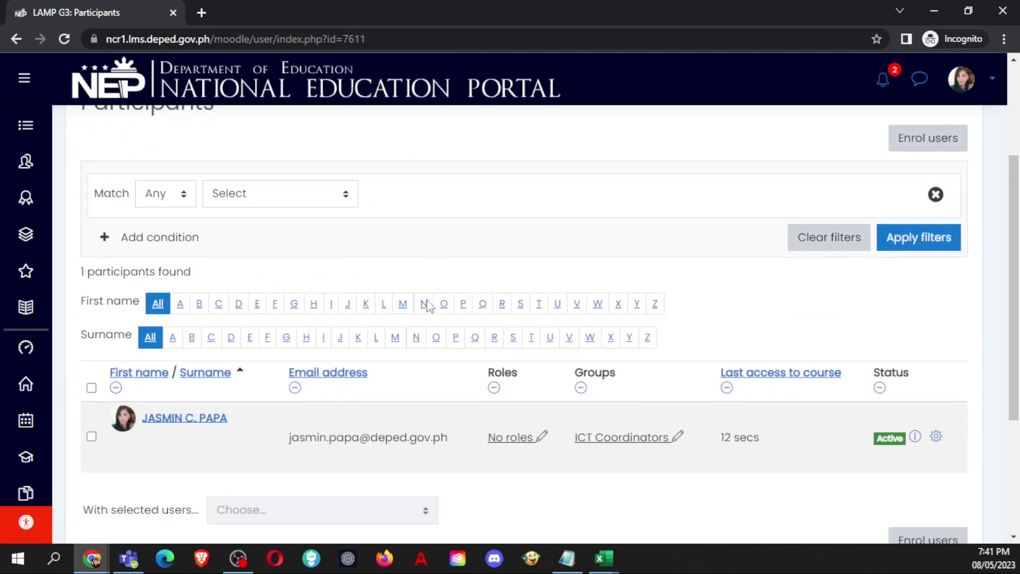
scroll(426, 303, up, 2)
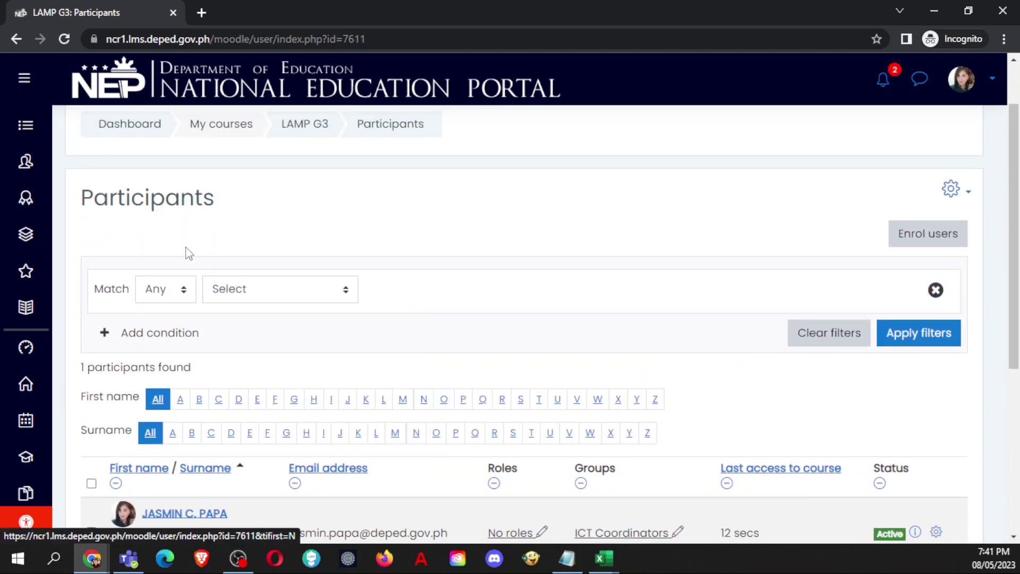
Step: Open the Bulk enrolments page of the Grade 3 - Exit Assessment course from the participants page's settings
mouse_move(34, 126)
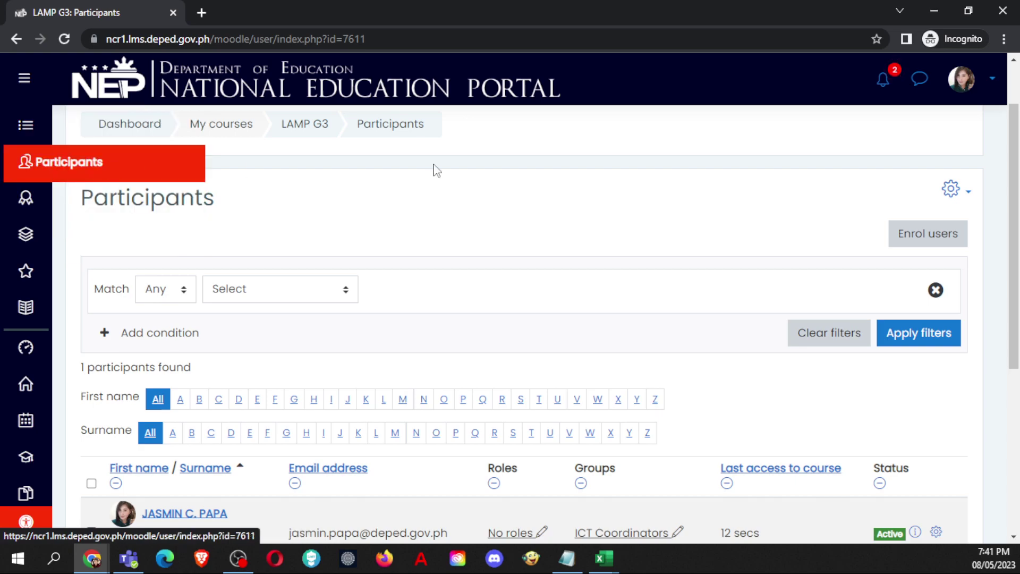
click(970, 196)
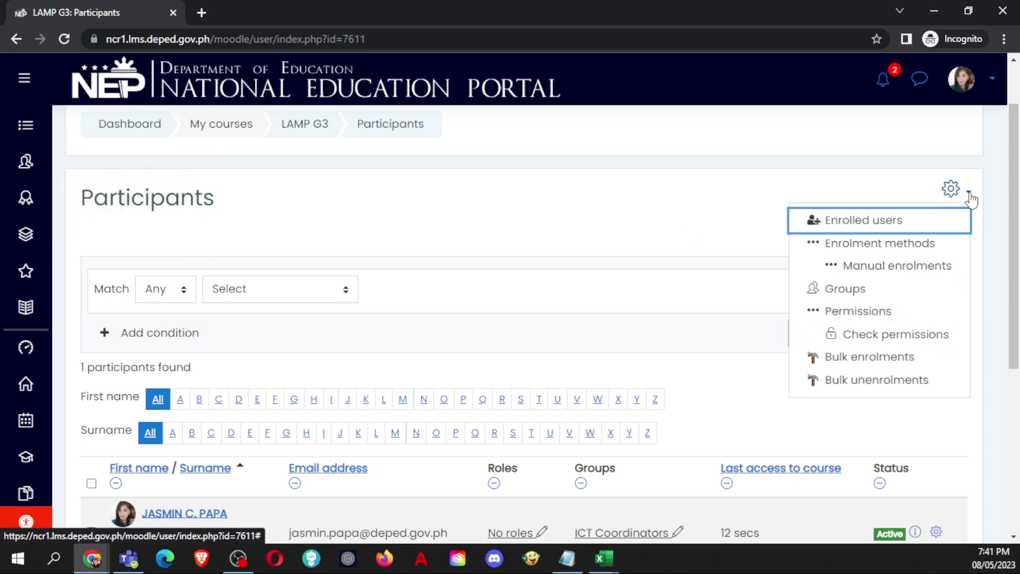
click(878, 365)
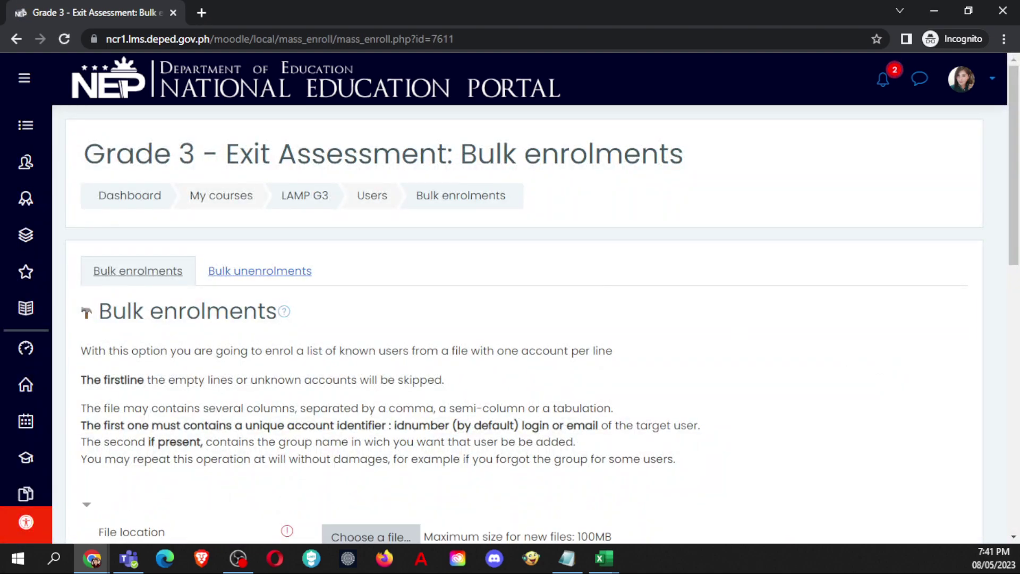
Step: Switch to the sample group CSV file in Excel and maximize its window
key(alt+Tab)
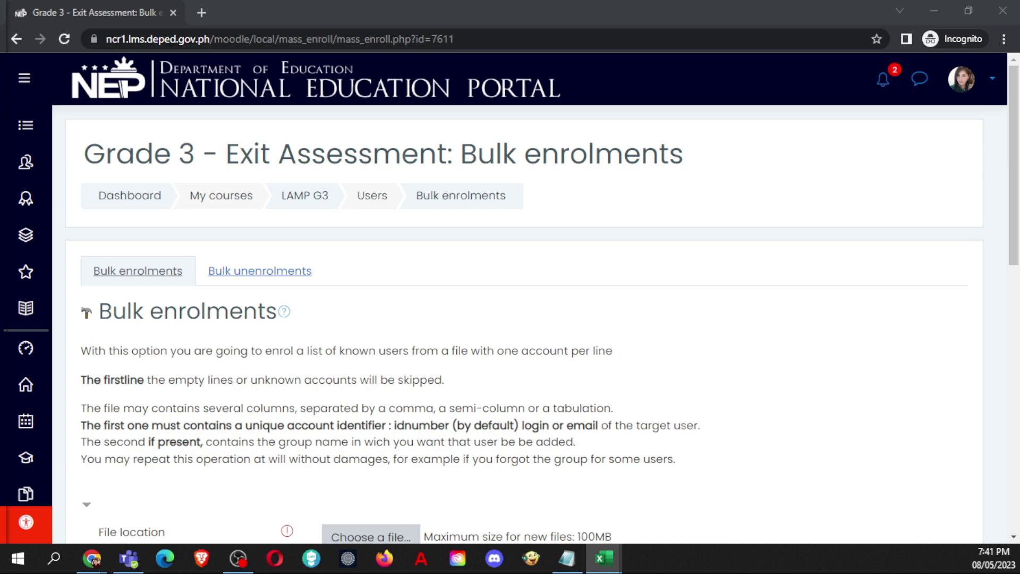
key(alt+Tab)
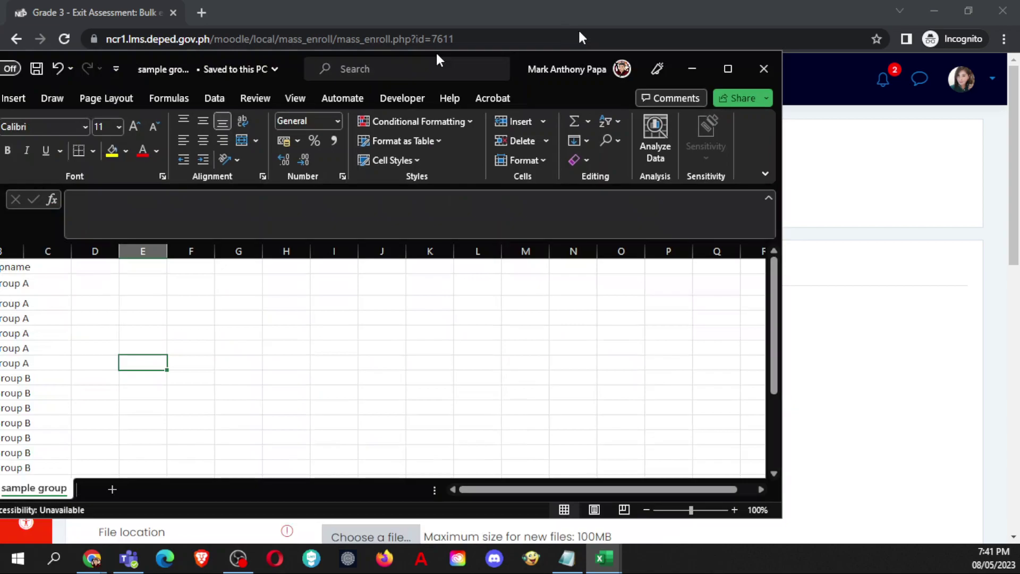
drag(438, 59, 579, 32)
click(900, 49)
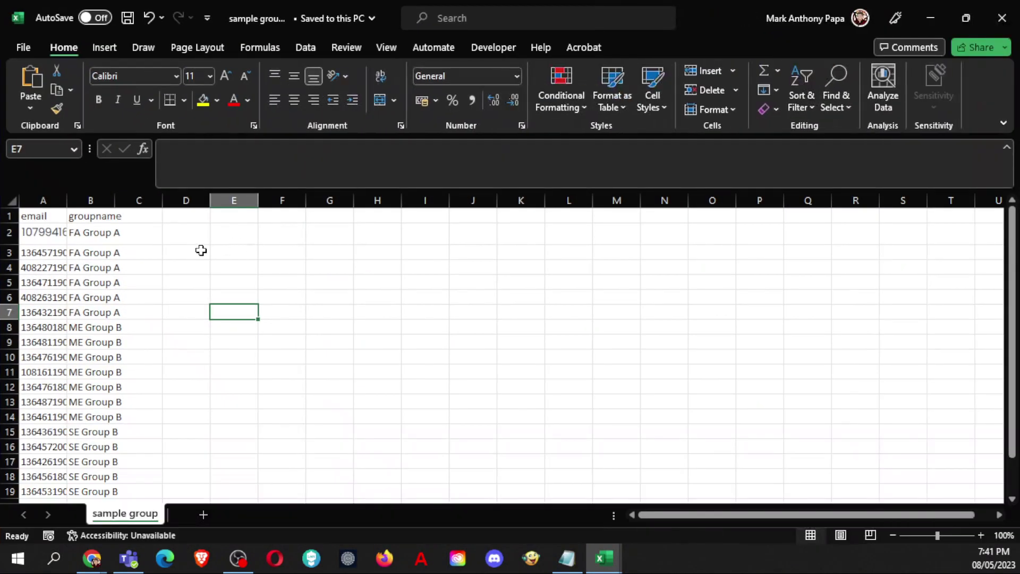
Step: Widen the groupname column to about 20 and examine the email and groupname headers in the first row
click(40, 217)
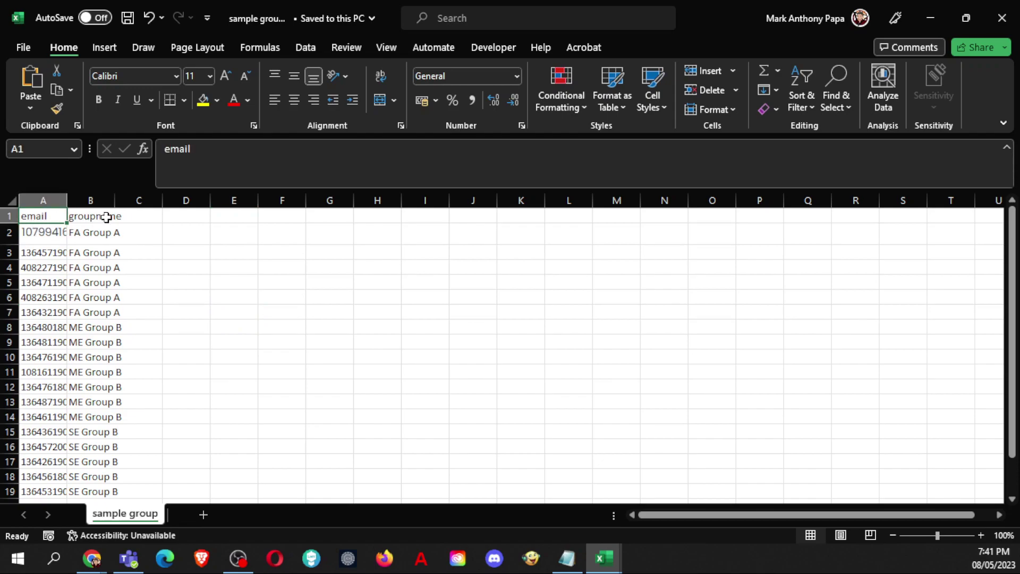
drag(116, 197, 175, 198)
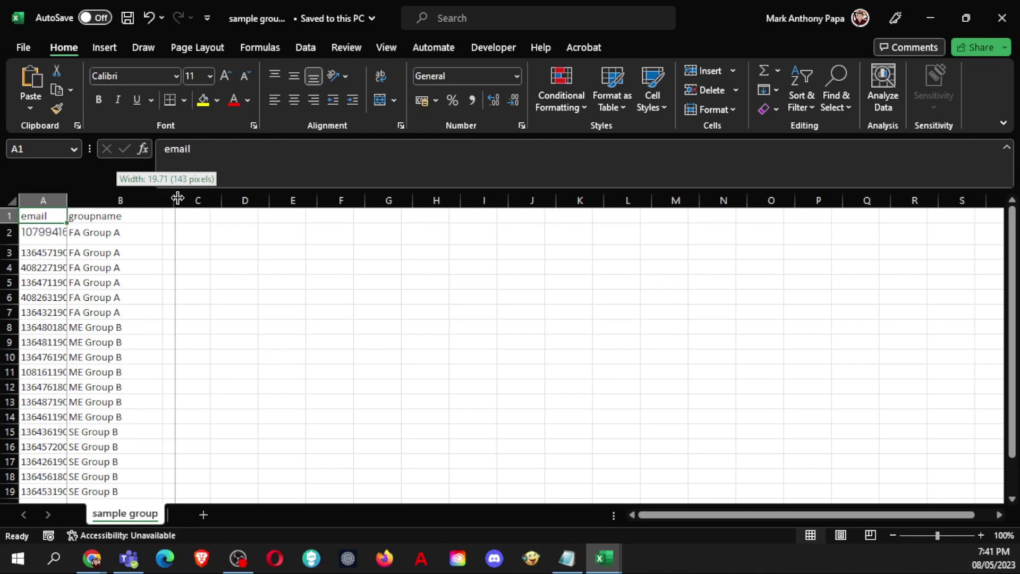
click(110, 216)
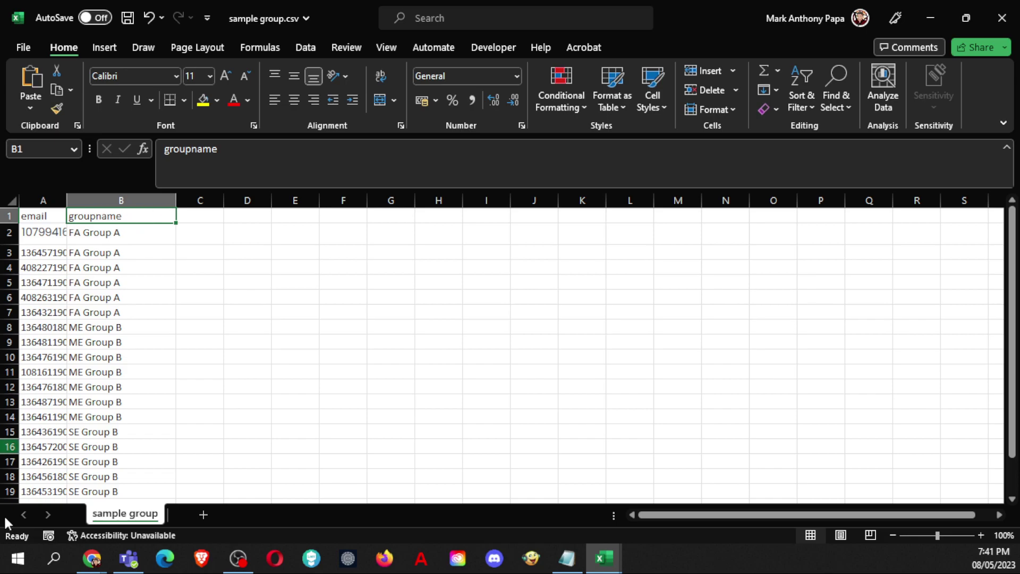
Step: Switch to the Notepad notes and enlarge the window upward and downward to show the group names list
click(576, 561)
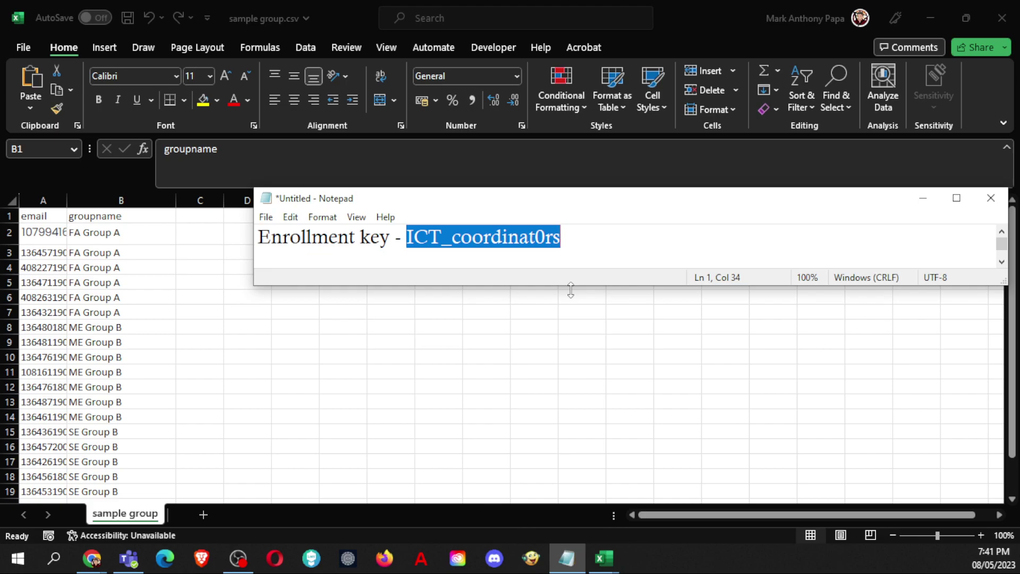
drag(570, 291, 587, 470)
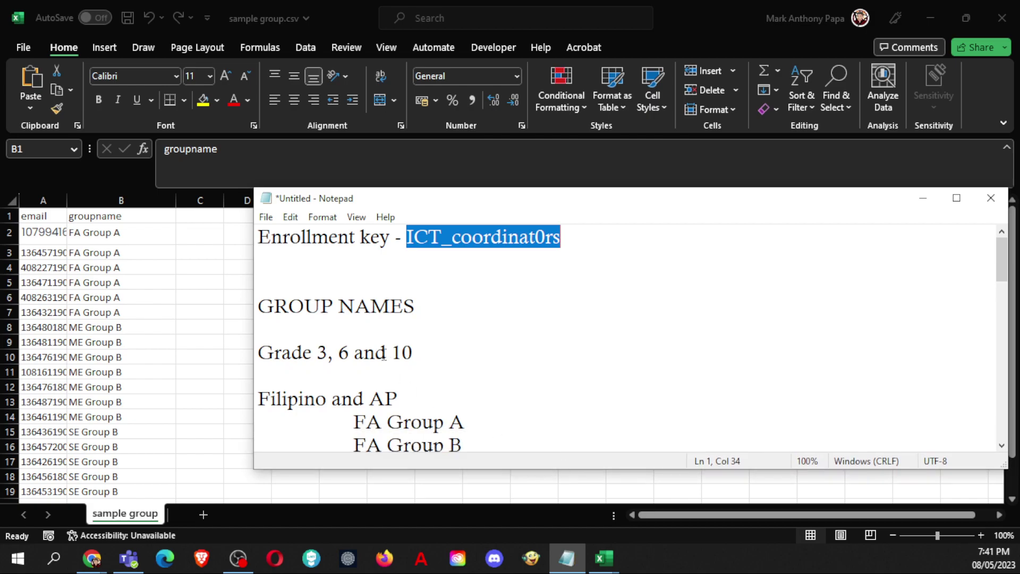
drag(649, 189, 669, 60)
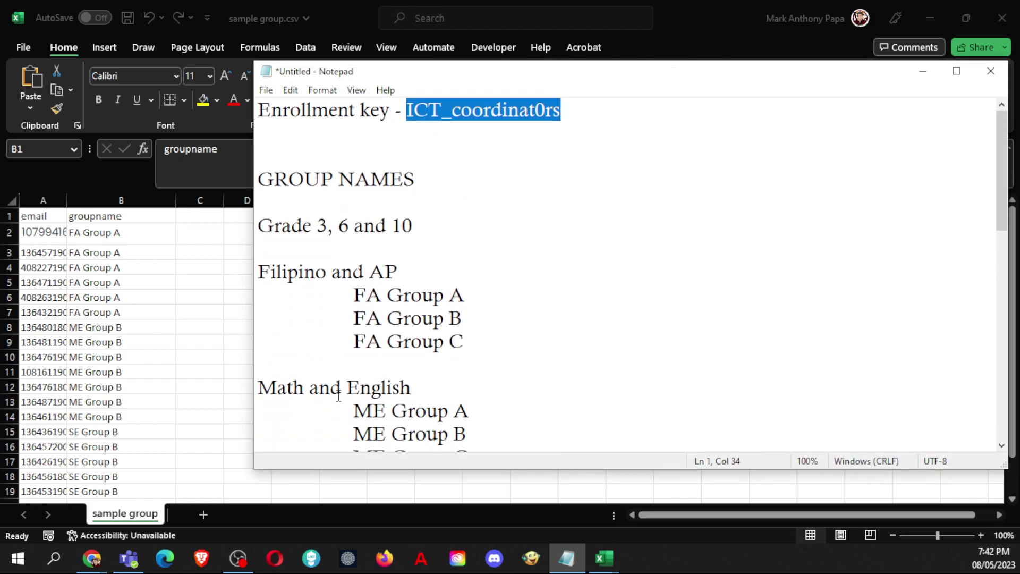
Step: Enlarge the Notepad notes downward and copy the FA Group B name listed under Filipino and AP
drag(537, 470, 534, 540)
scroll(530, 397, down, 2)
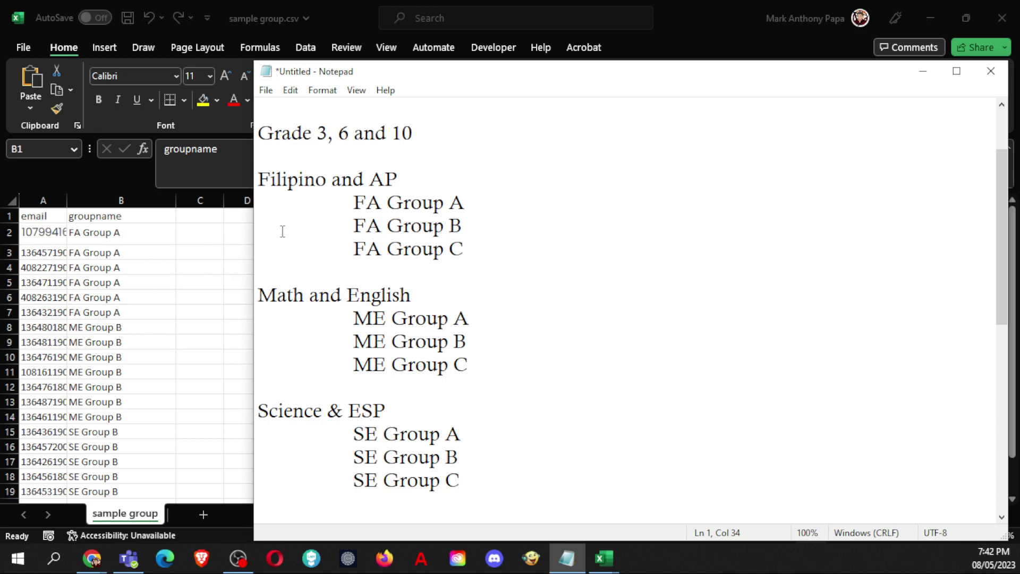
drag(354, 202, 485, 201)
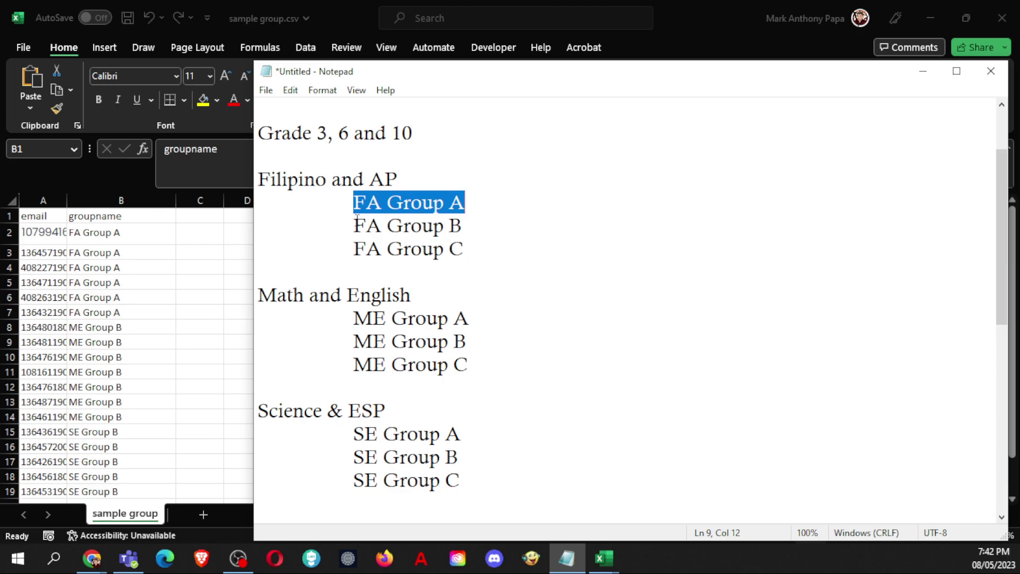
drag(354, 225, 464, 227)
right_click(431, 226)
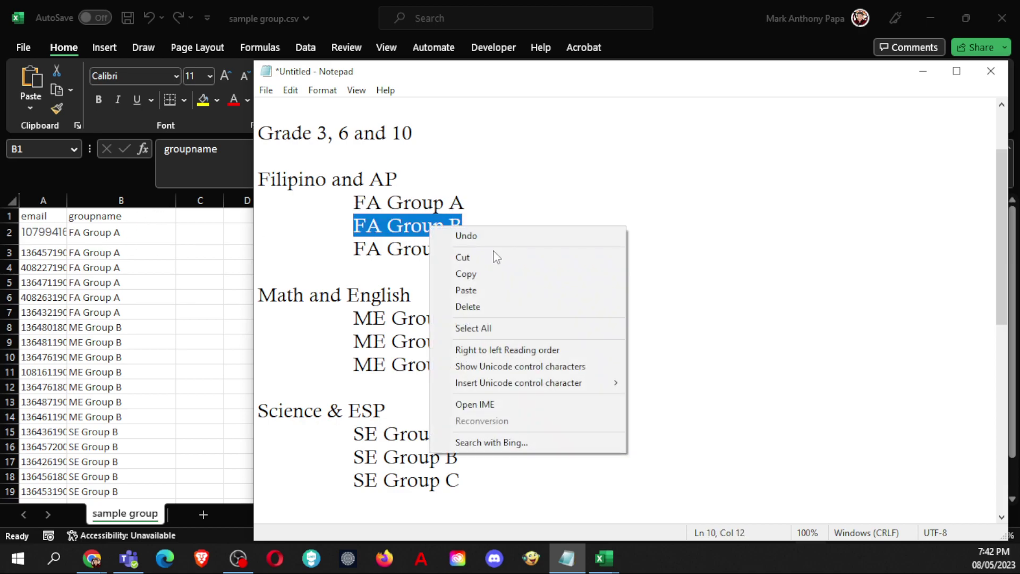
click(490, 274)
Step: Replace the group name in cell B6 of the sample group sheet in Excel with the copied FA Group B
click(84, 304)
mouse_move(84, 304)
mouse_down()
mouse_move(87, 326)
mouse_move(92, 317)
mouse_up()
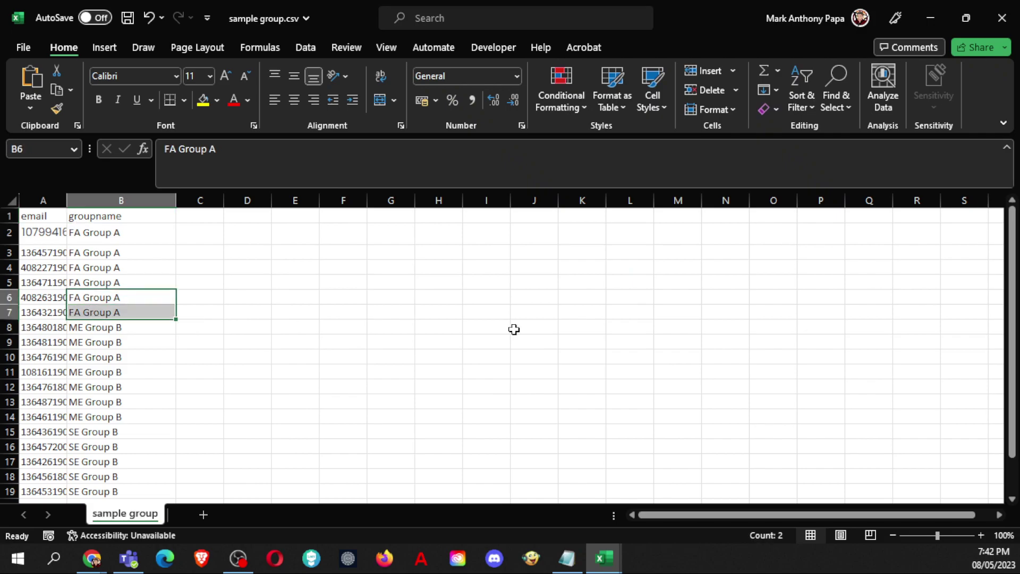
key(ctrl+v)
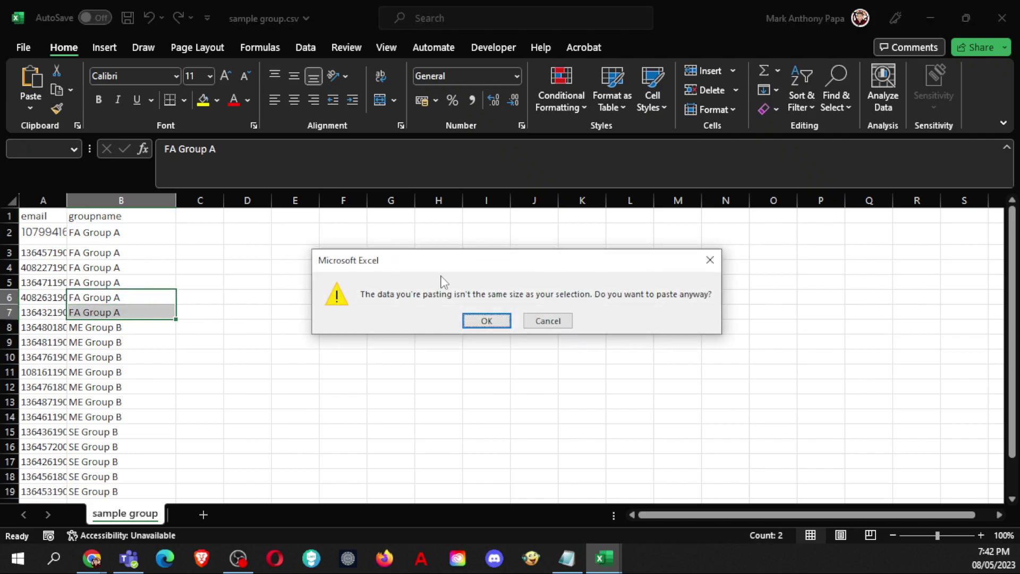
click(550, 320)
click(101, 295)
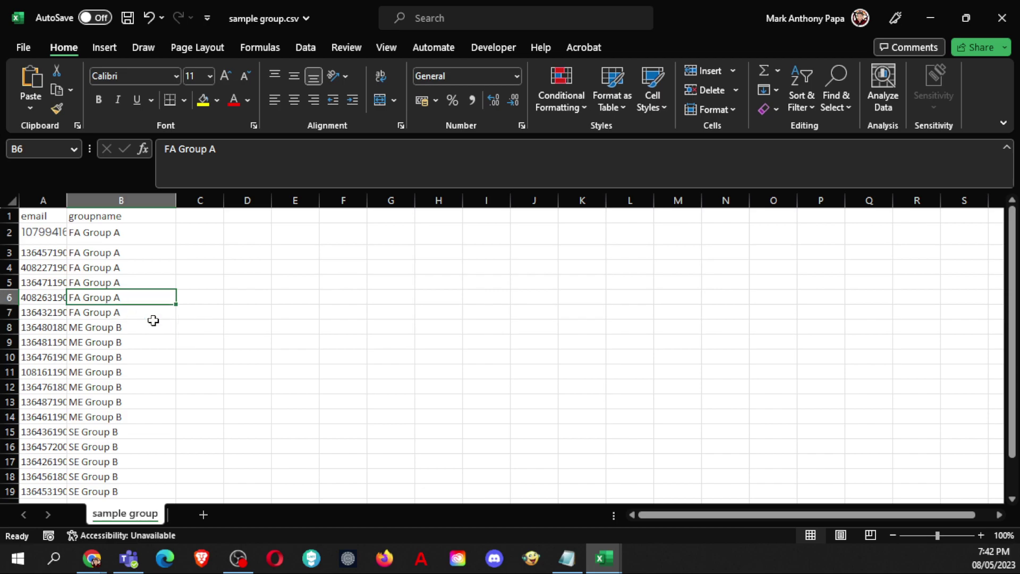
key(ctrl+v)
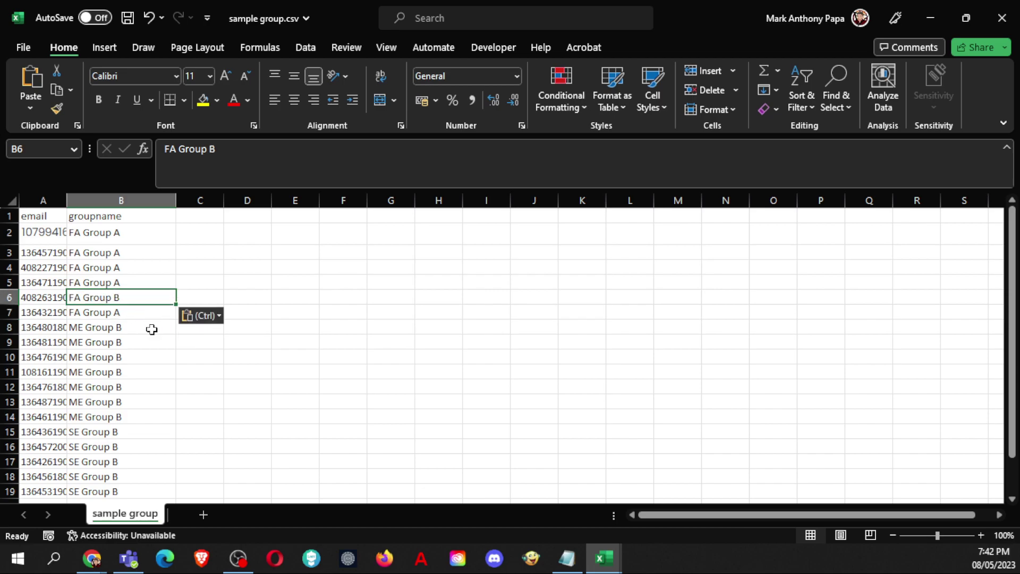
Step: Recheck the group names in the Notepad notes, and widen the sheet's email column until the full addresses fit
click(101, 313)
click(567, 558)
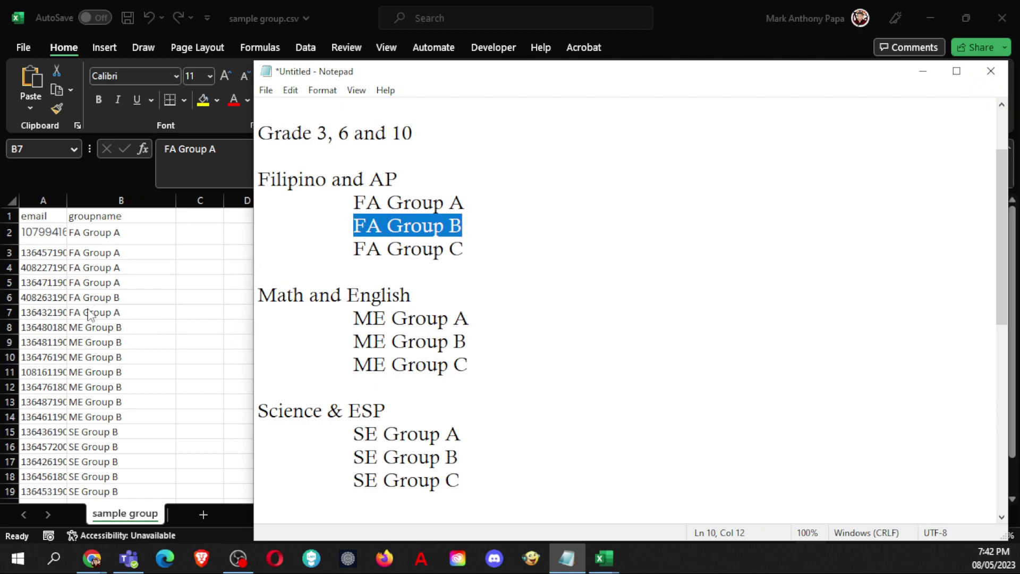
click(114, 304)
click(114, 299)
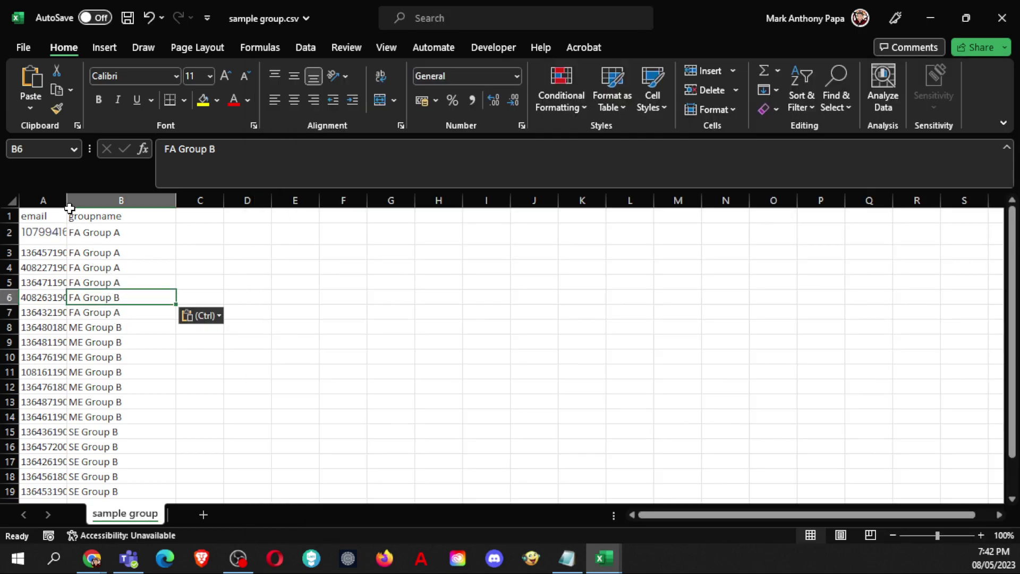
drag(67, 200, 231, 196)
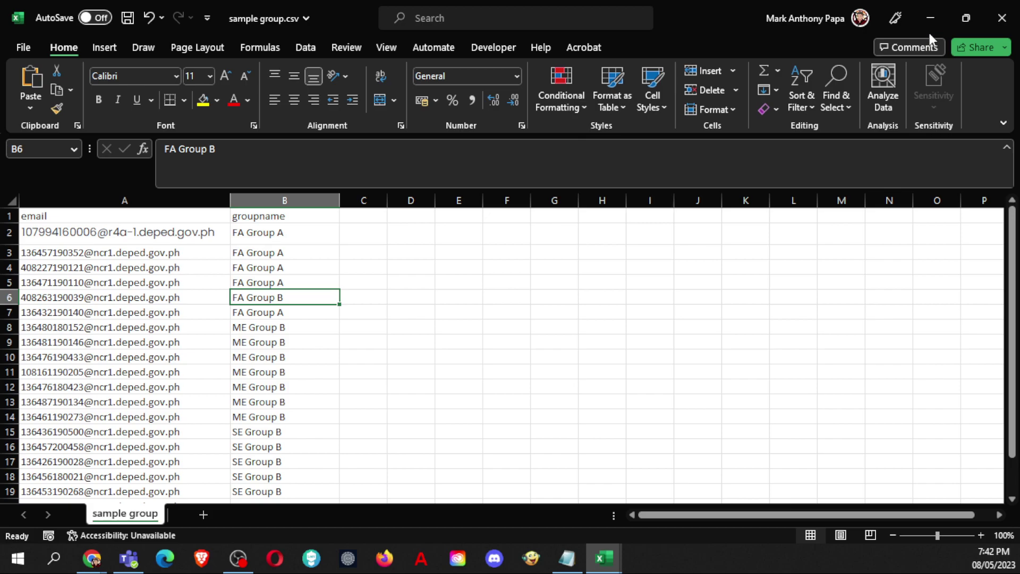
Step: Save the sheet to the Desktop as sample group.csv in CSV (Comma delimited) format, replacing the existing file
click(23, 47)
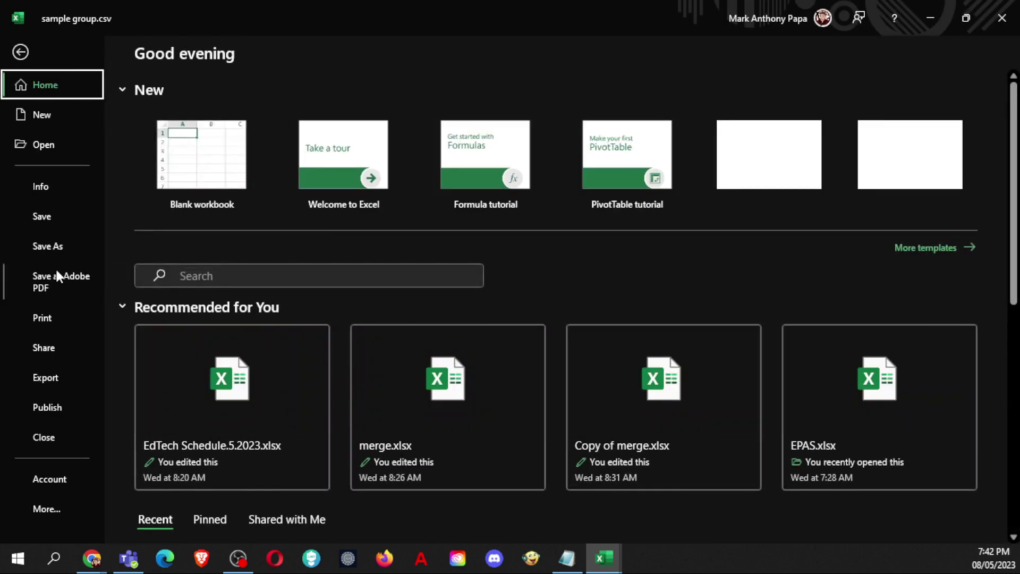
click(57, 249)
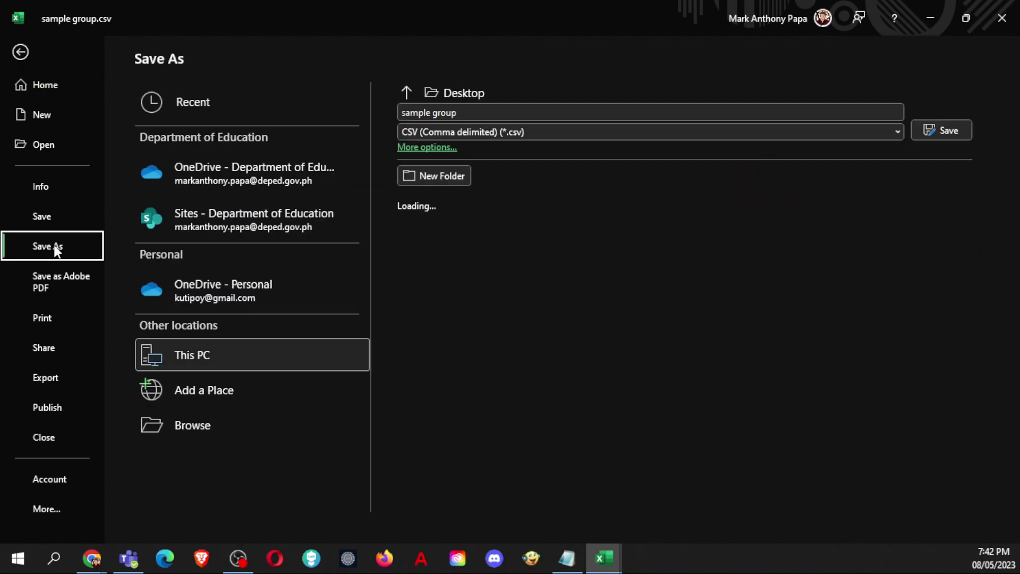
click(181, 424)
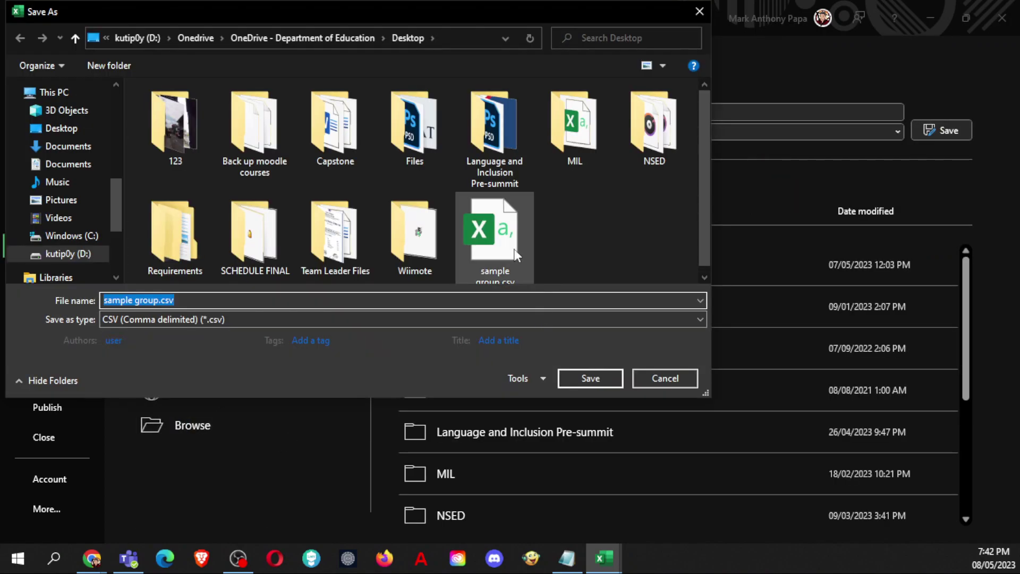
click(514, 248)
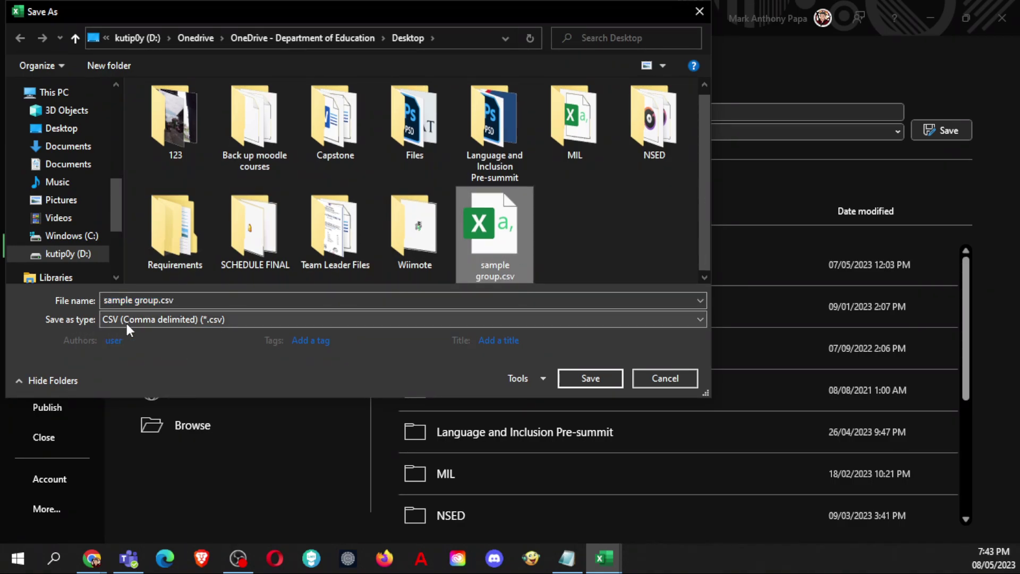
click(206, 320)
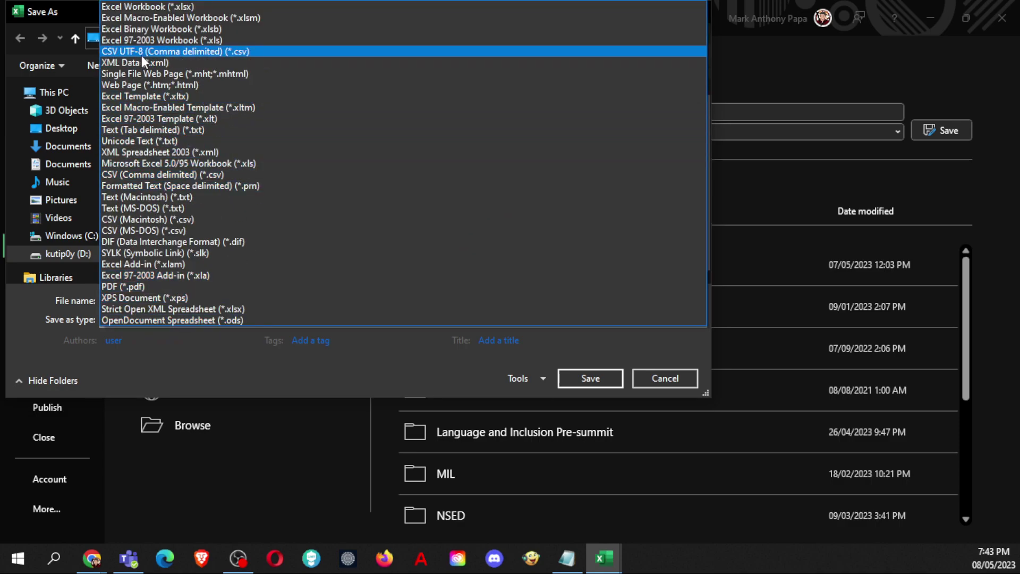
click(145, 175)
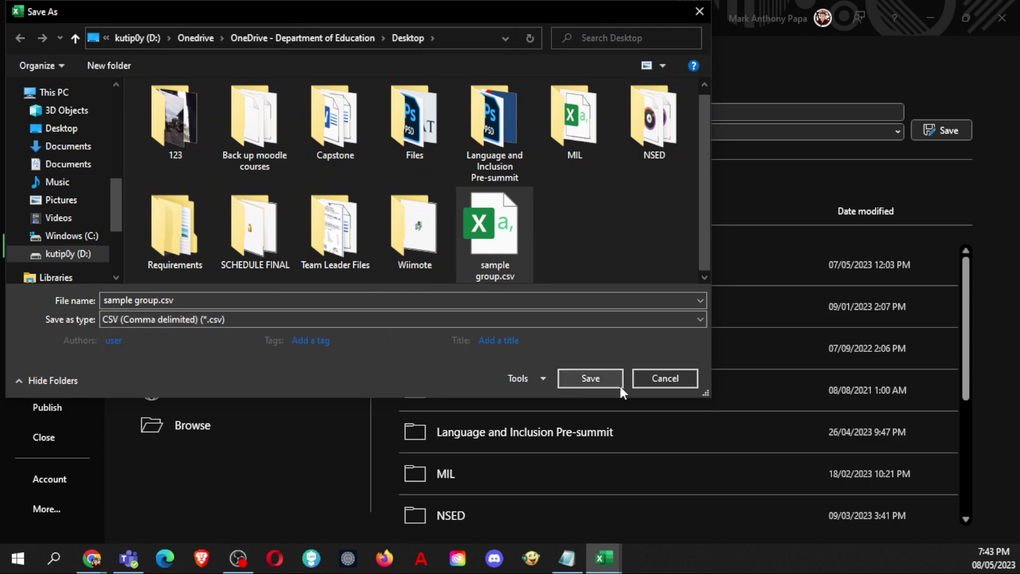
click(593, 378)
click(541, 278)
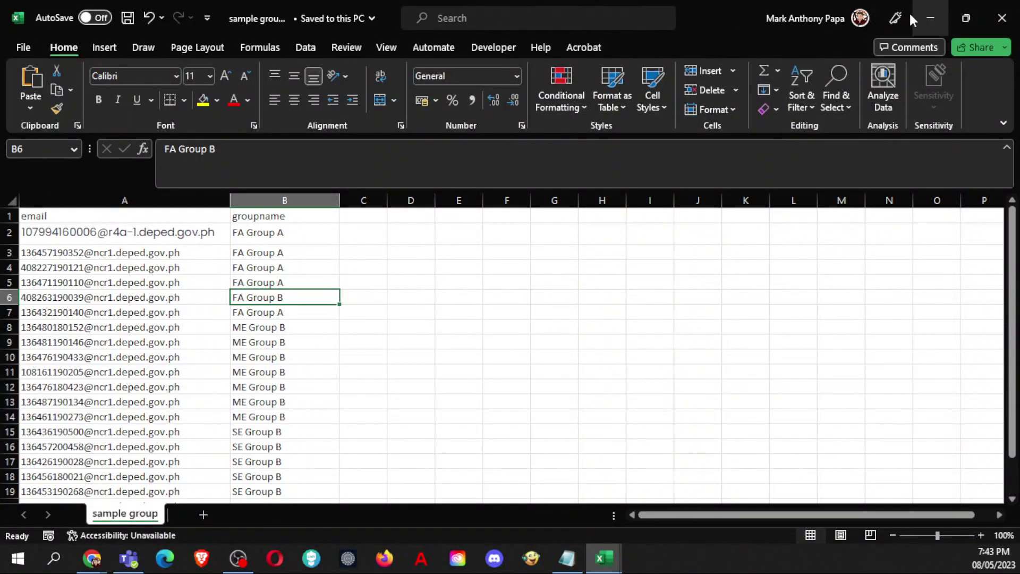
Step: Minimize the Excel and Notepad windows to return to the Bulk enrolments page in Chrome
double_click(745, 10)
key(super+Down)
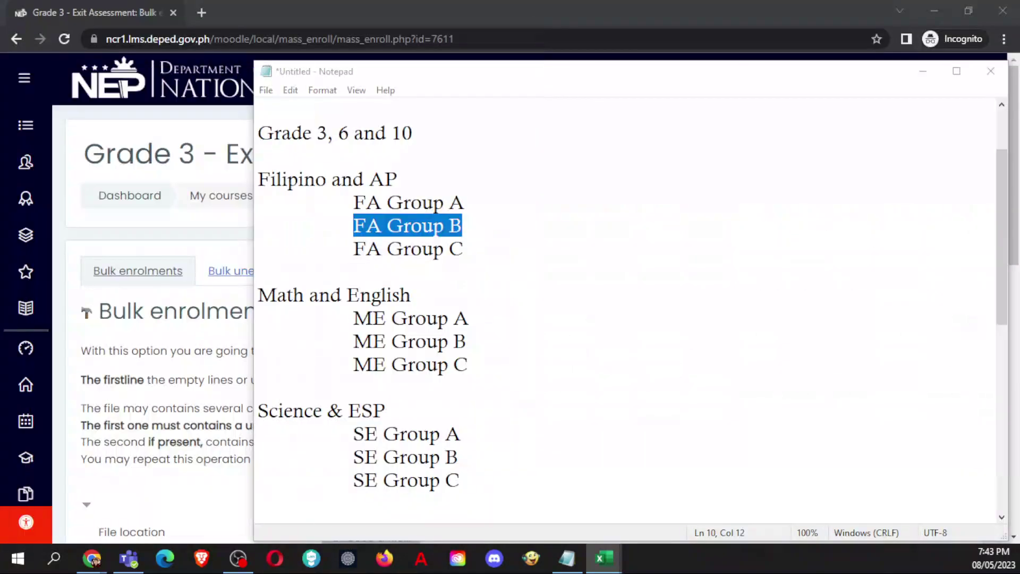
click(922, 72)
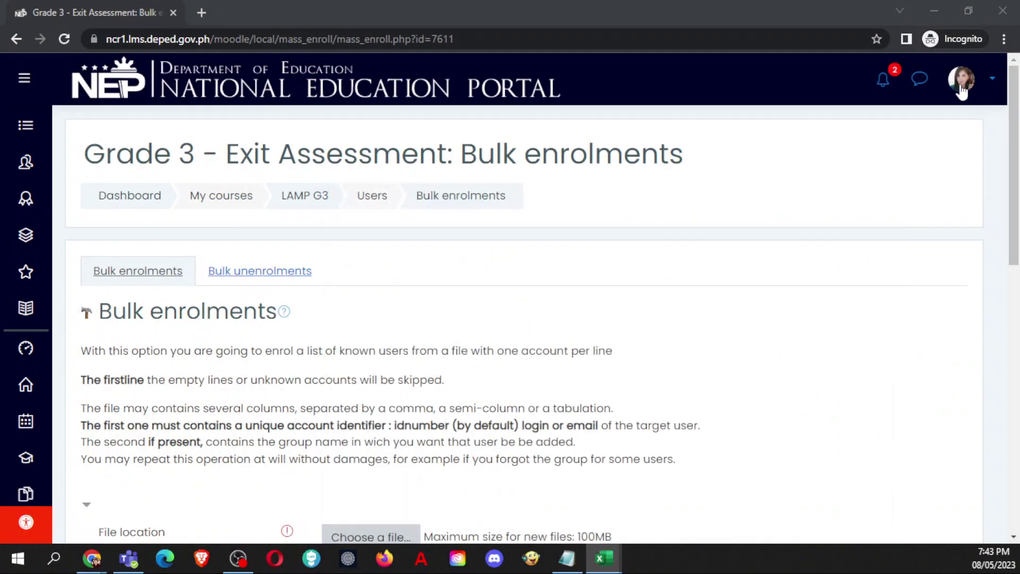
Step: Upload sample group.csv from the Desktop as the bulk enrolment file
scroll(300, 263, down, 2)
scroll(301, 263, down, 5)
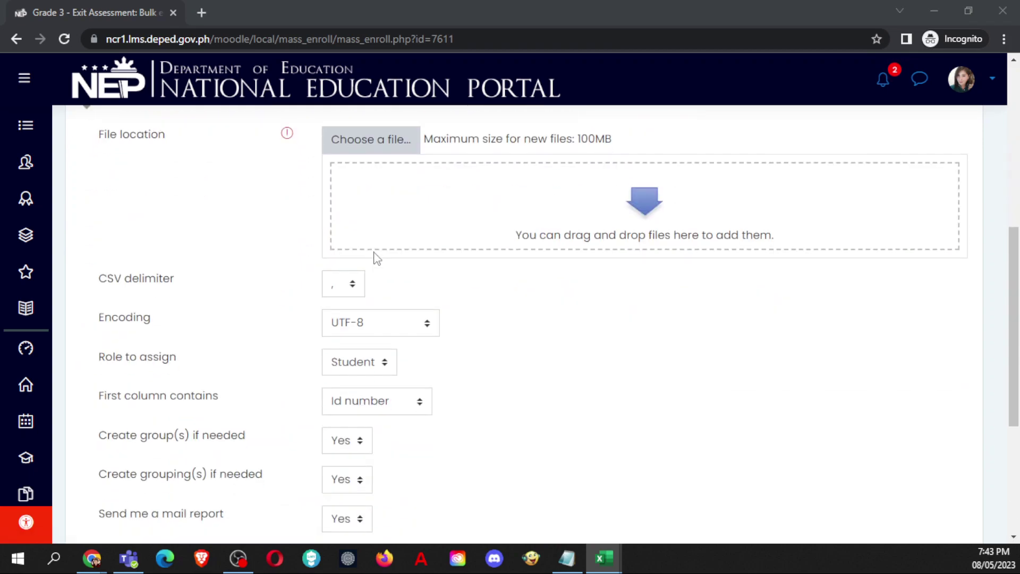
click(377, 144)
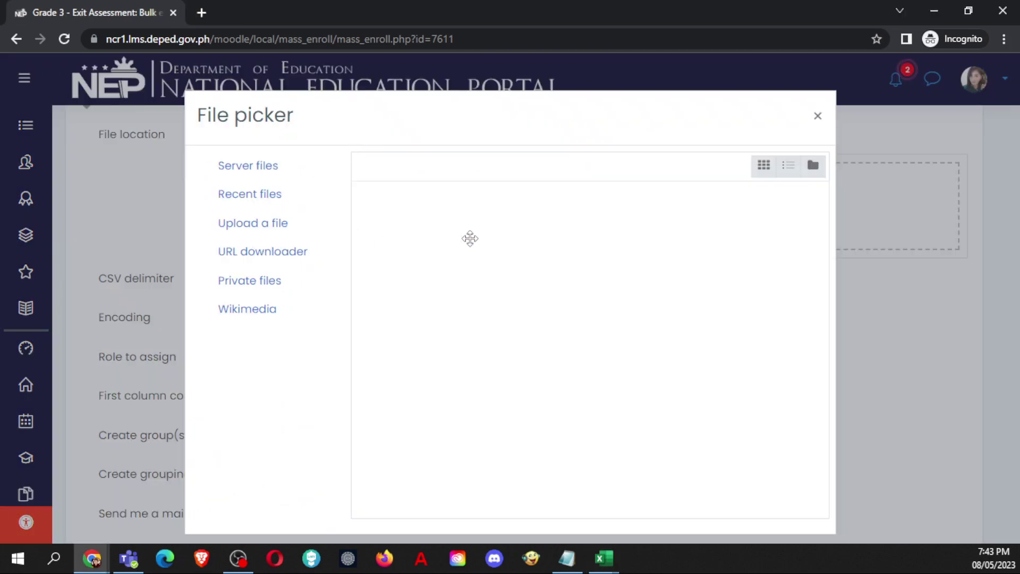
click(245, 220)
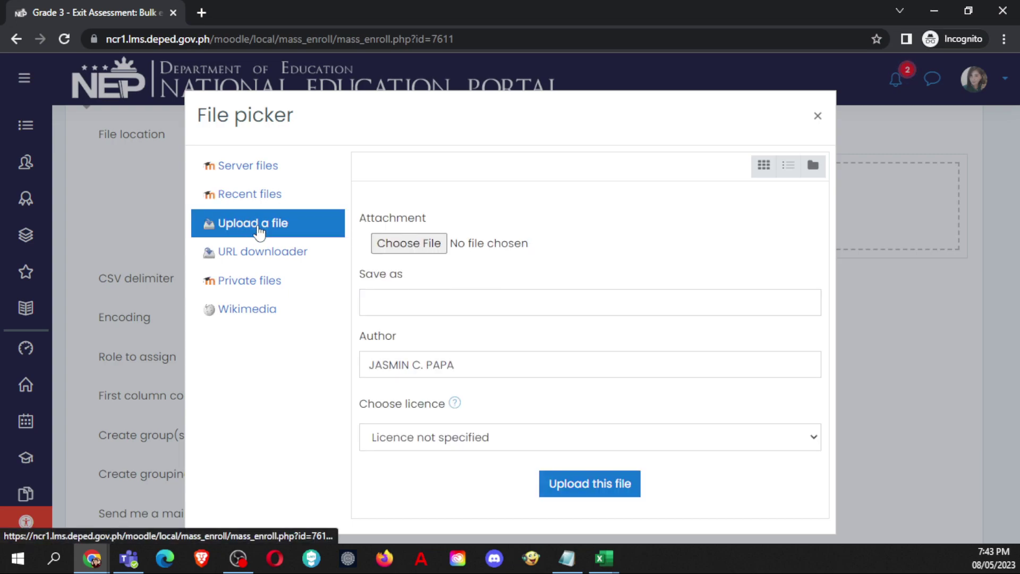
click(406, 245)
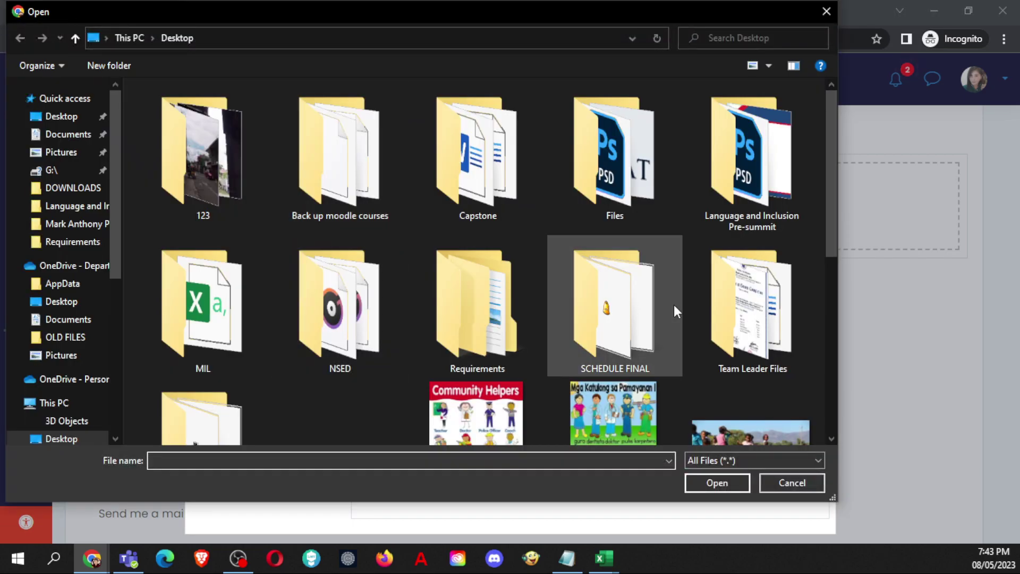
click(64, 116)
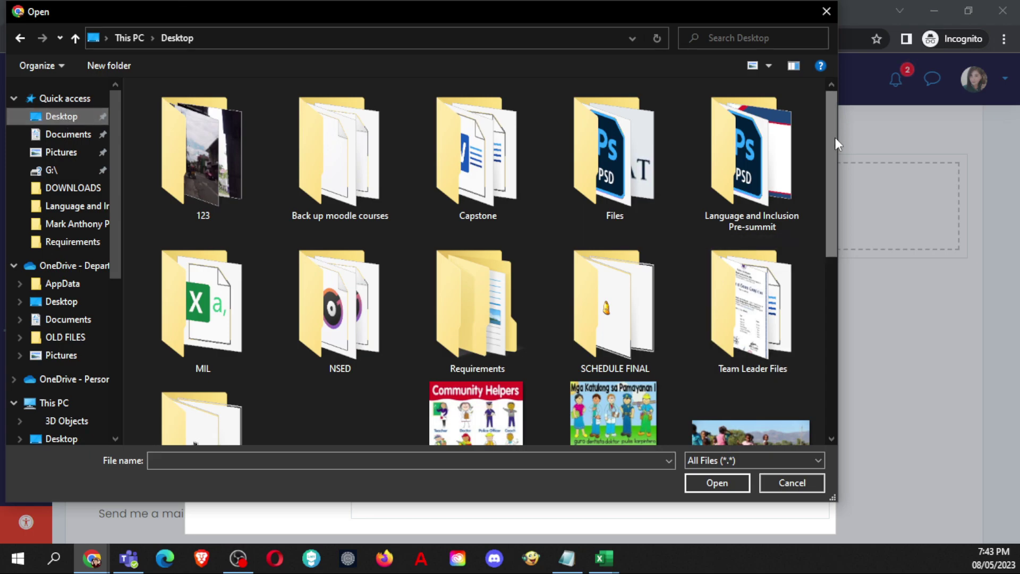
drag(835, 138, 833, 341)
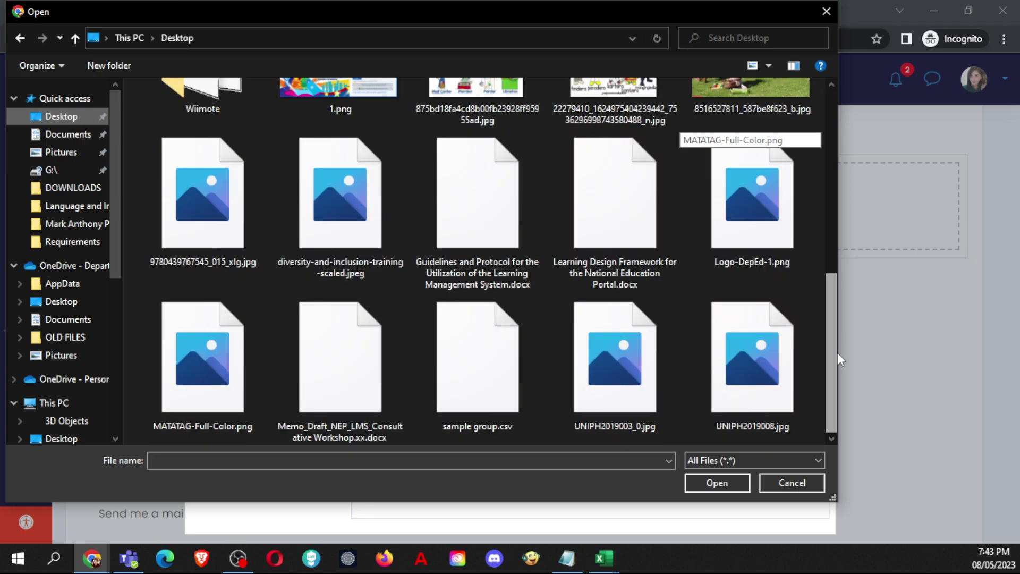
double_click(517, 358)
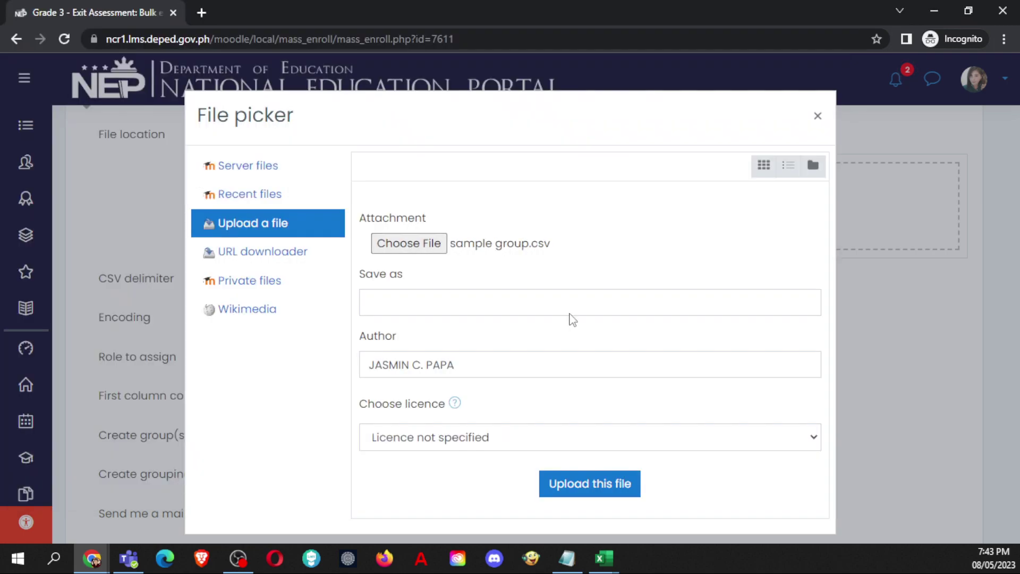
click(565, 483)
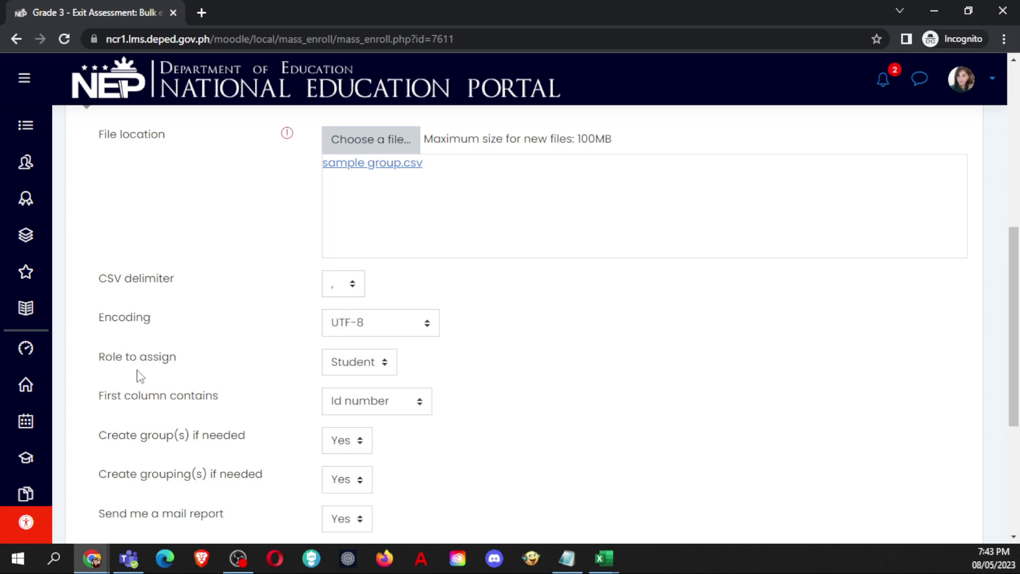
Step: Set the first column of the enrolment file to contain the Email address
click(426, 406)
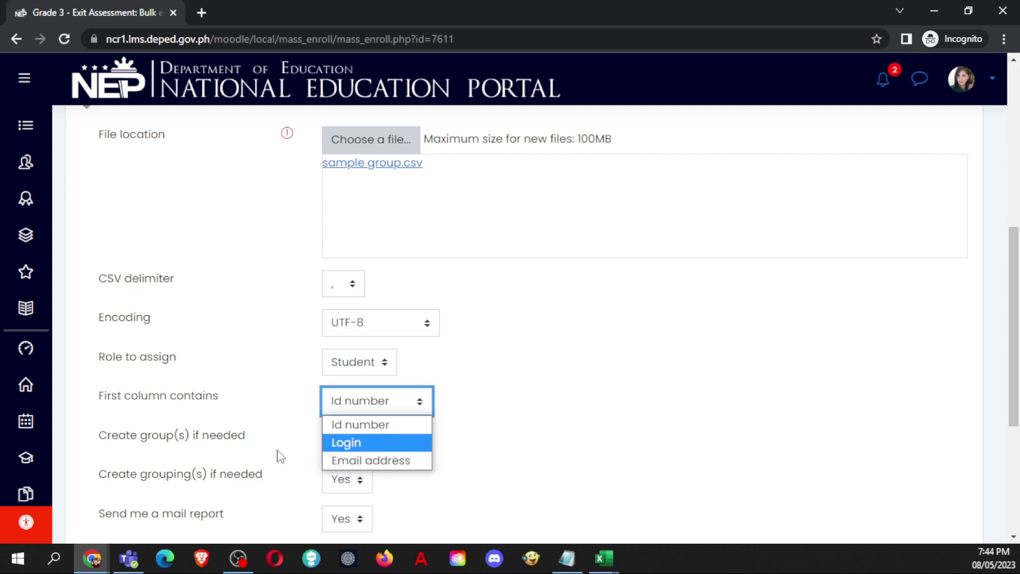
key(Down)
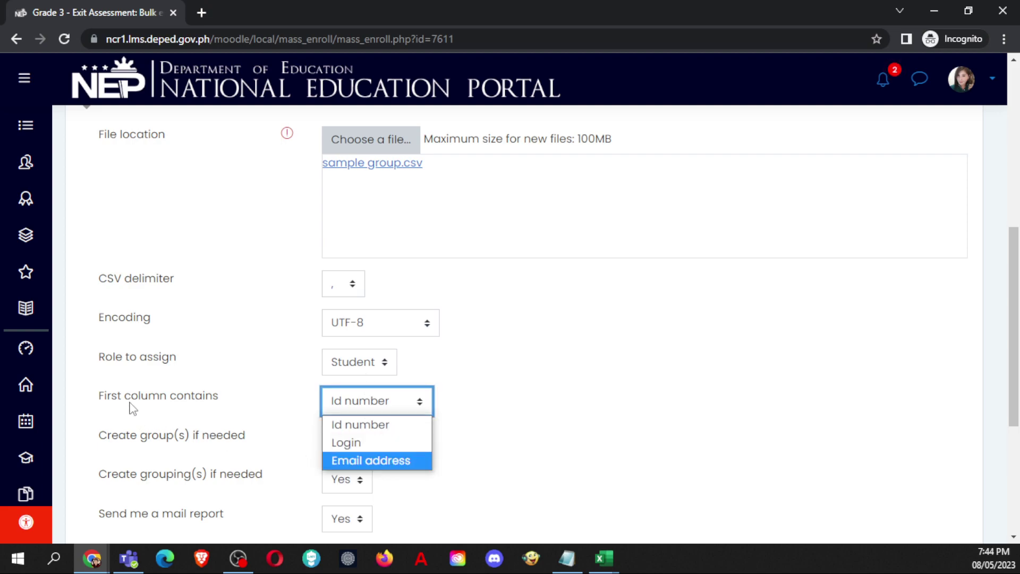
click(404, 460)
Step: Set creating groups, creating groupings and sending a mail report all to No
scroll(392, 473, down, 2)
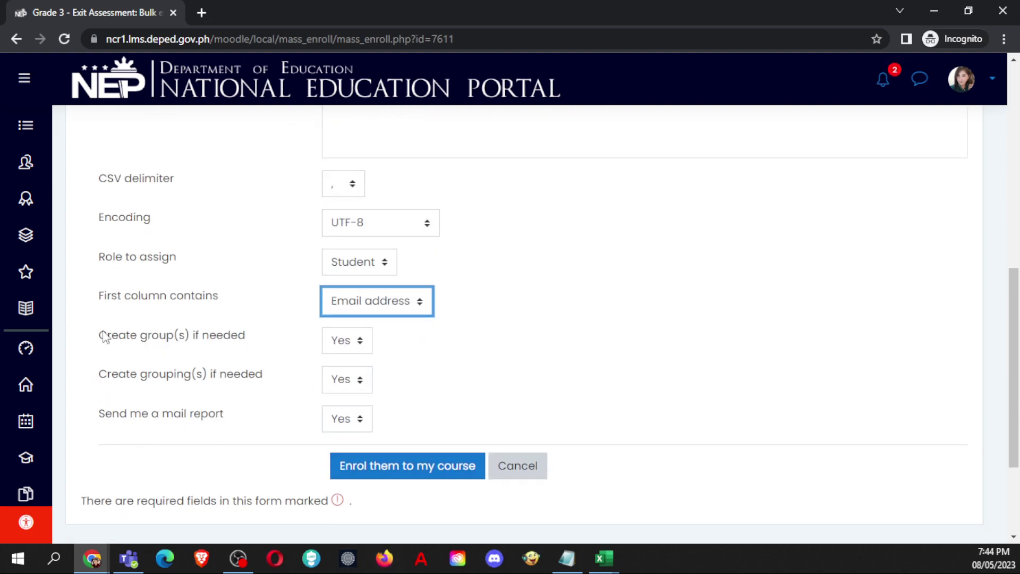
click(367, 339)
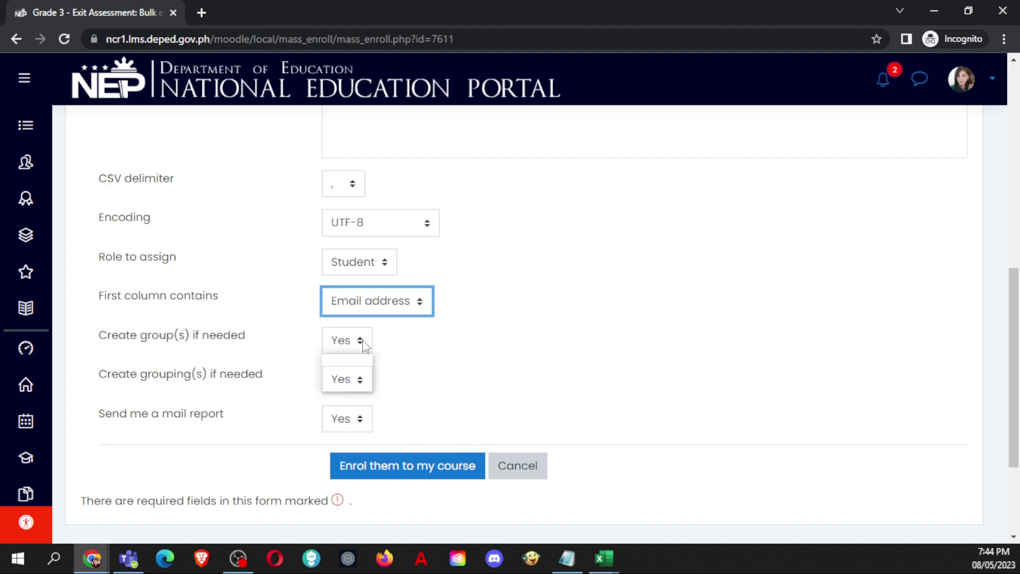
click(348, 379)
key(Up)
click(348, 378)
click(343, 401)
click(343, 419)
click(345, 442)
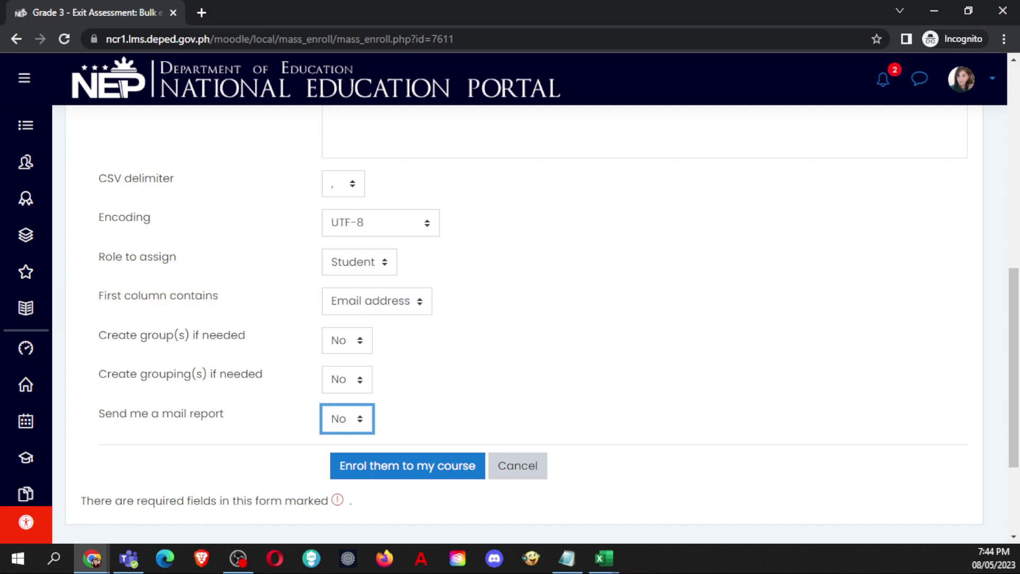
Step: Switch to the sample group sheet in Excel, check the assigned group names in the groupname column, and return to the Bulk enrolments page
key(alt+Tab)
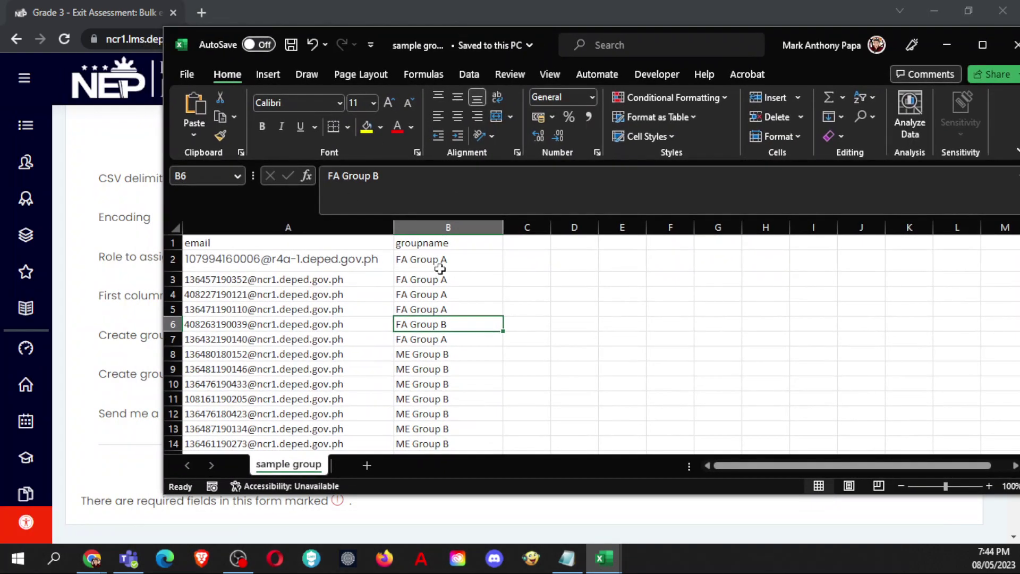
click(445, 264)
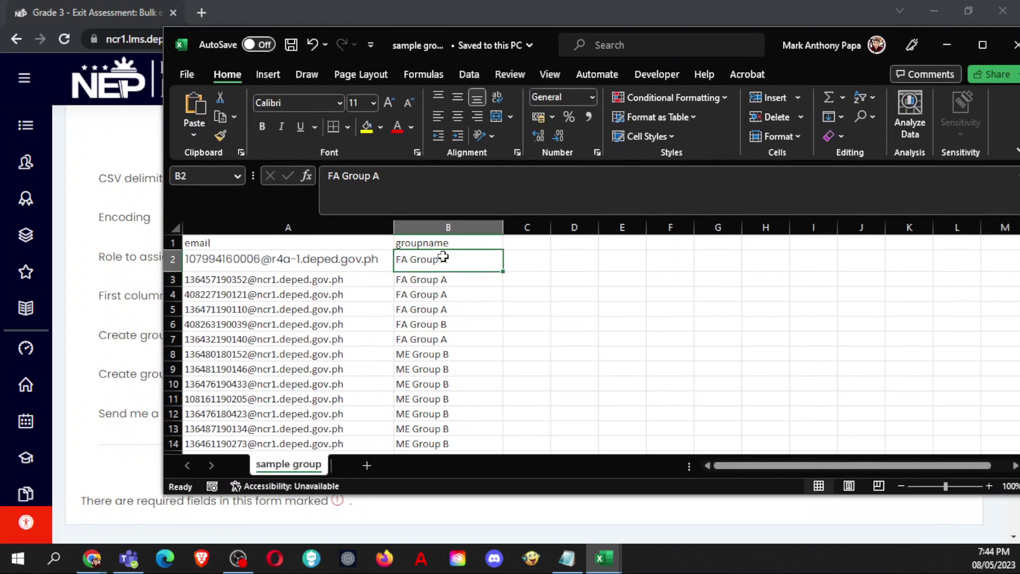
double_click(443, 258)
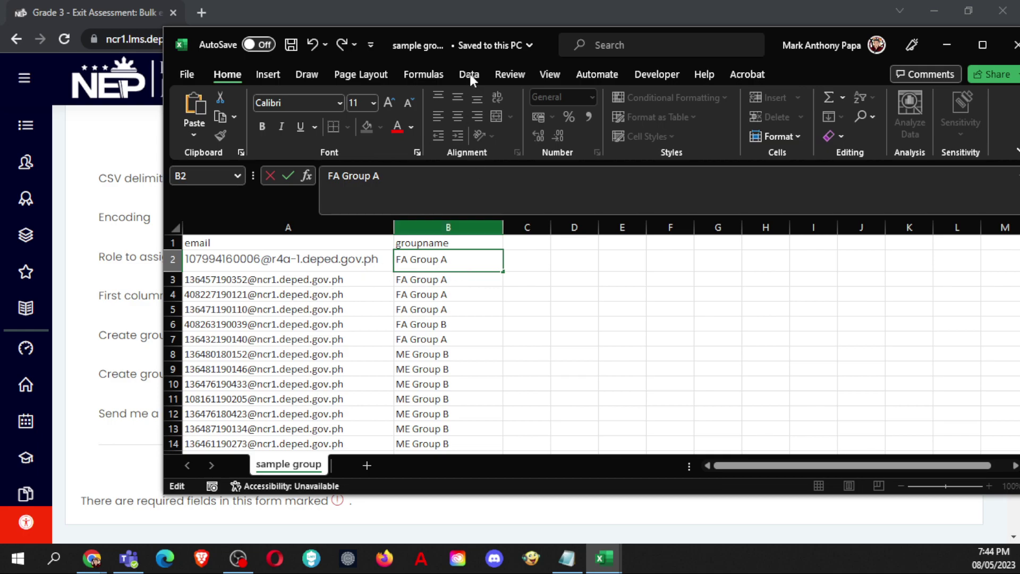
drag(383, 40, 220, 45)
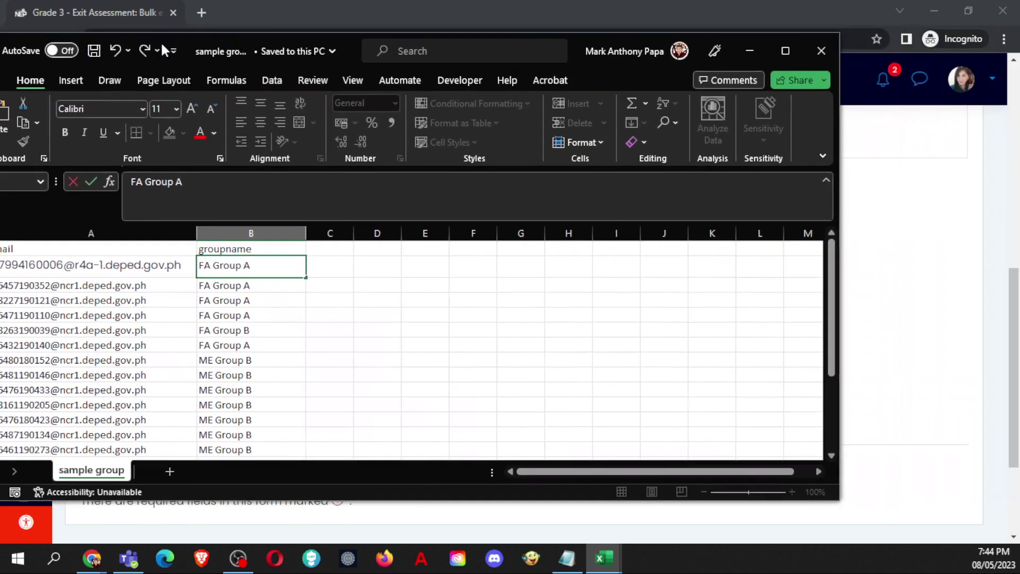
key(super+Down)
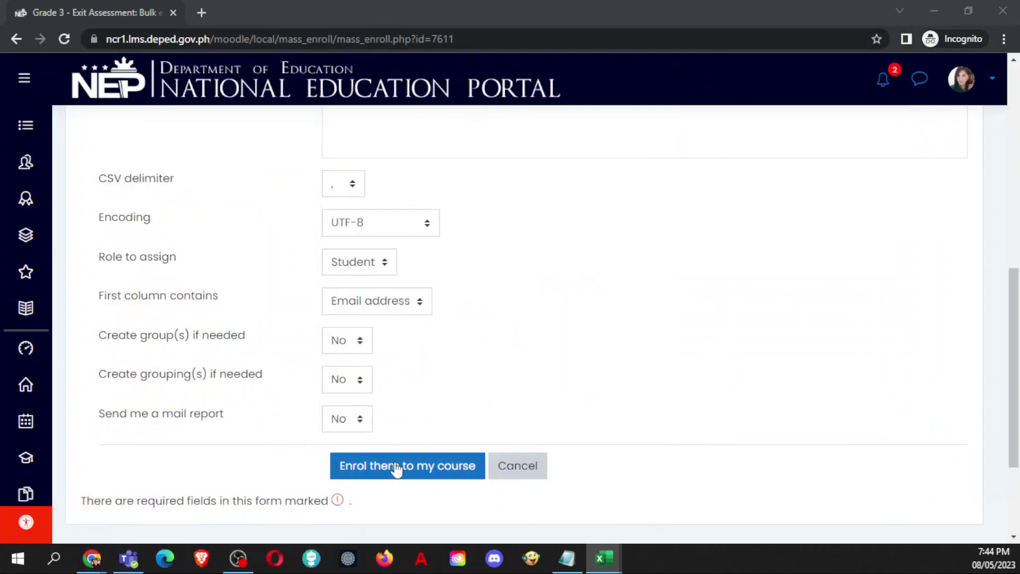
Step: Enrol the students from the uploaded file into the course and review the enrolment results for each student and group
click(425, 473)
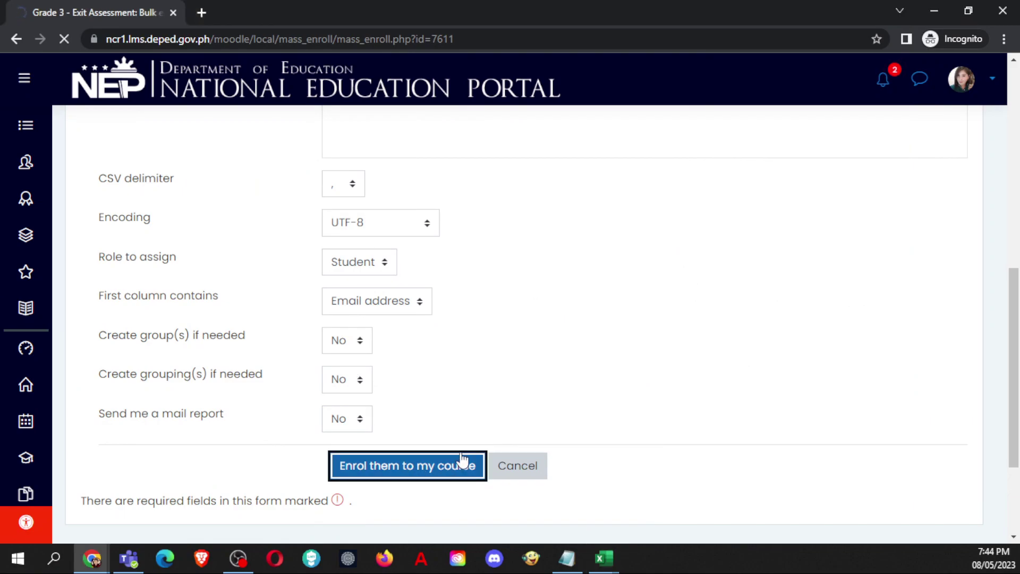
scroll(124, 384, down, 4)
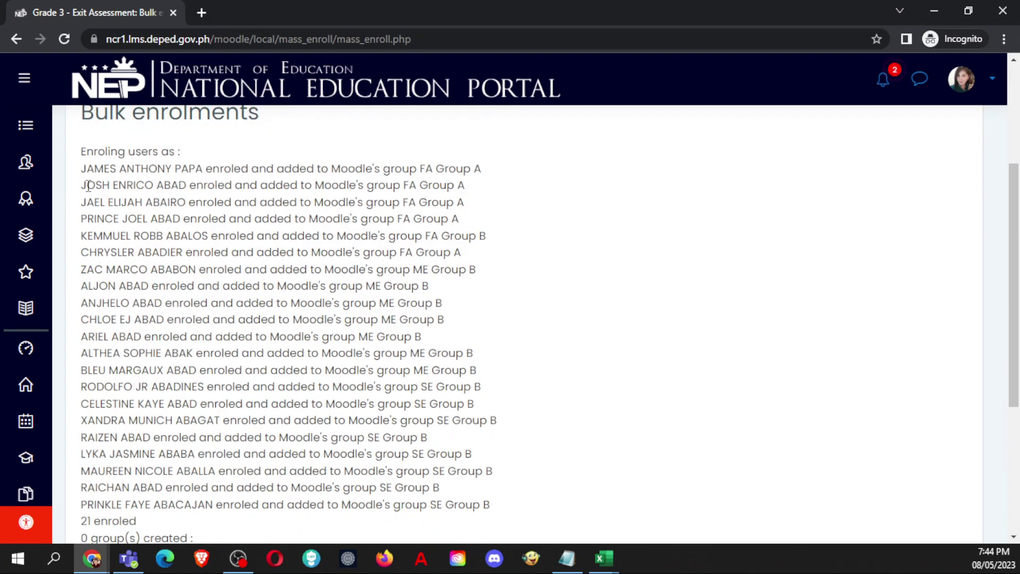
drag(83, 186, 510, 511)
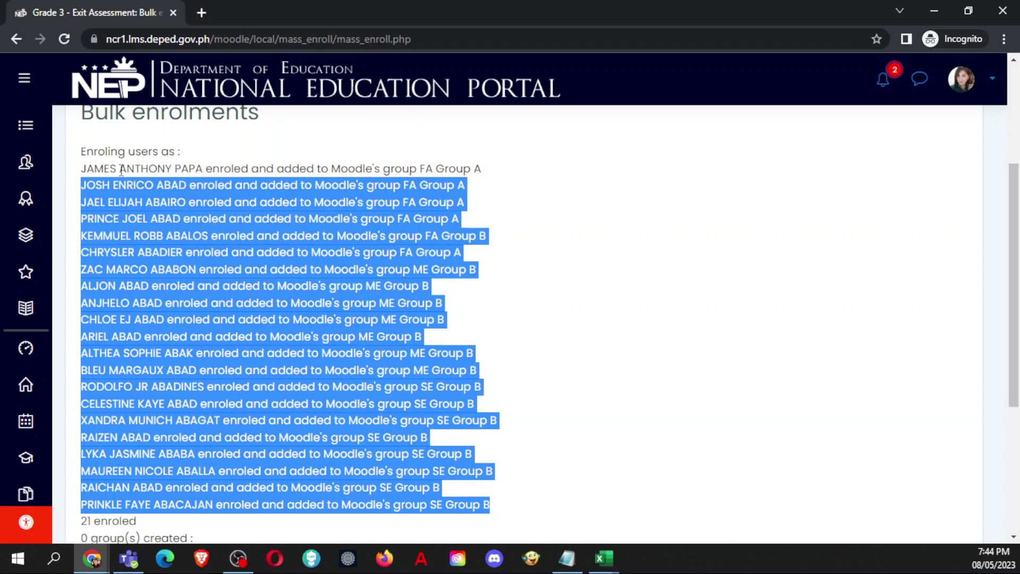
drag(86, 169, 203, 168)
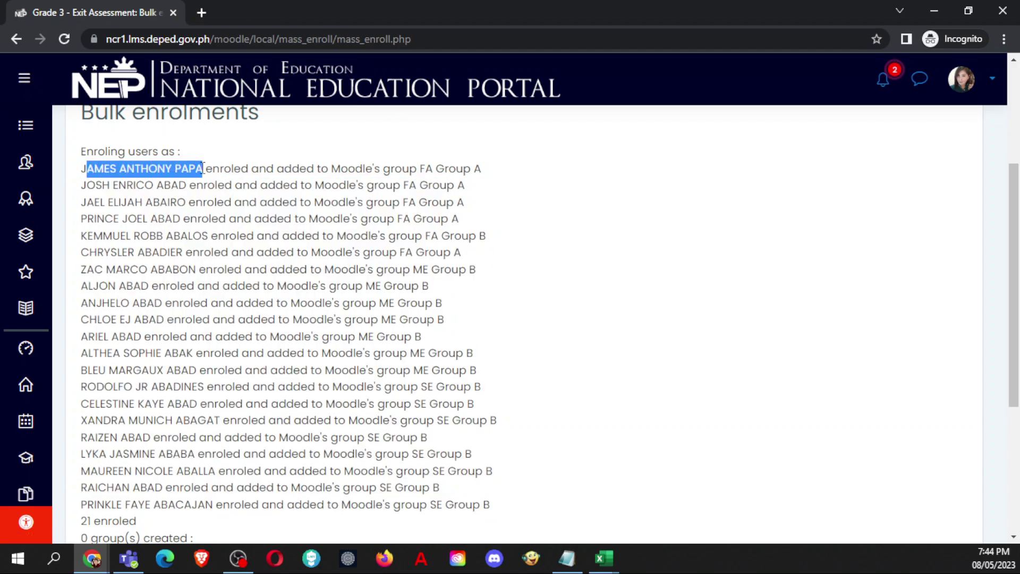
Step: Open the course's Participants page and examine the enrolled students' roles and group assignments
click(29, 165)
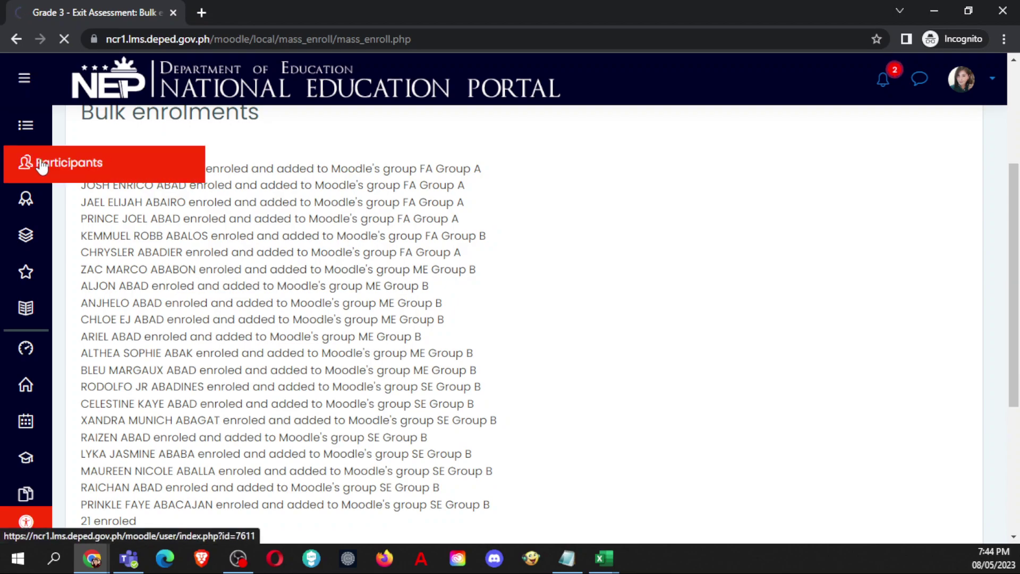
scroll(492, 193, down, 7)
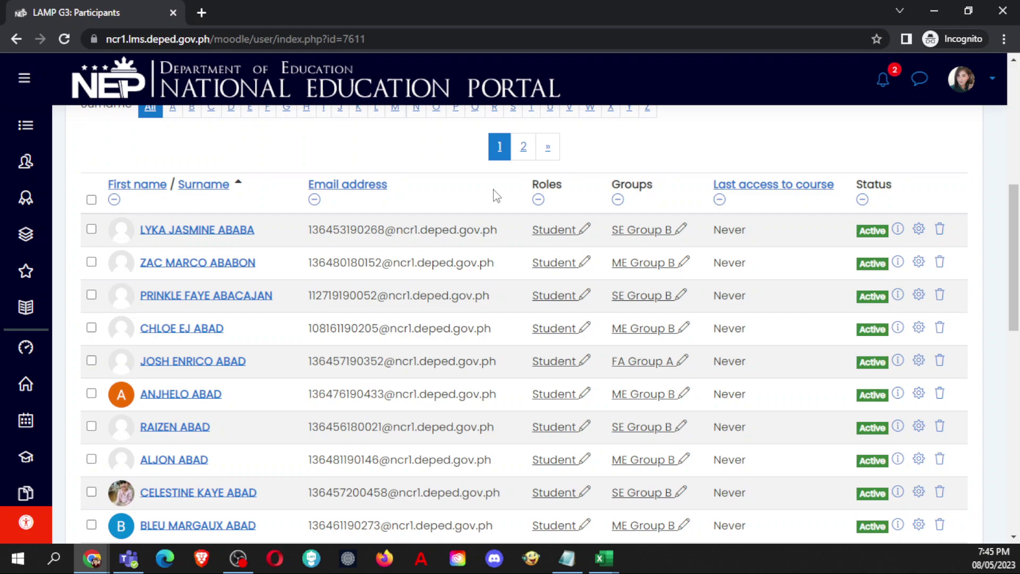
scroll(495, 195, down, 2)
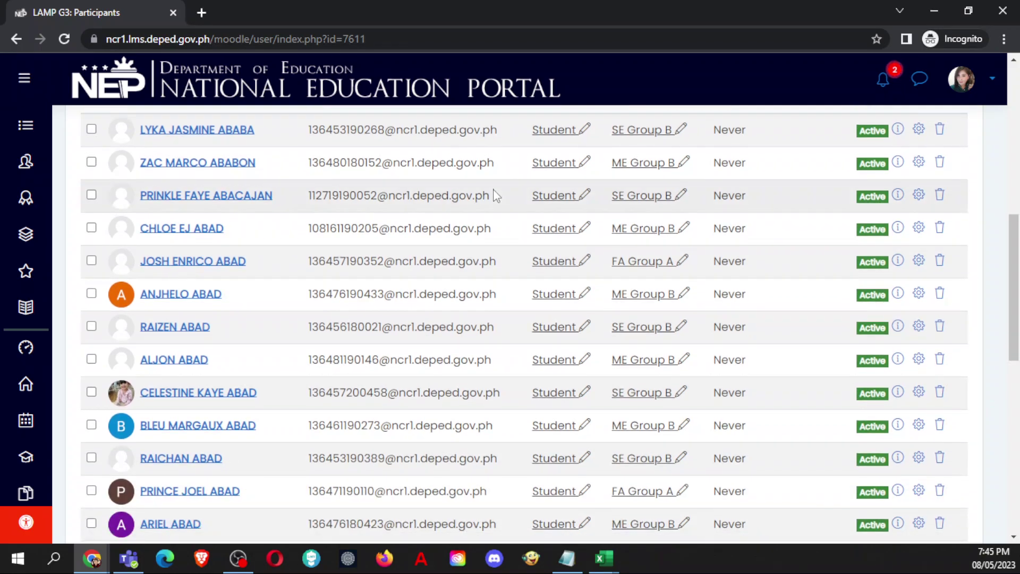
scroll(496, 195, down, 6)
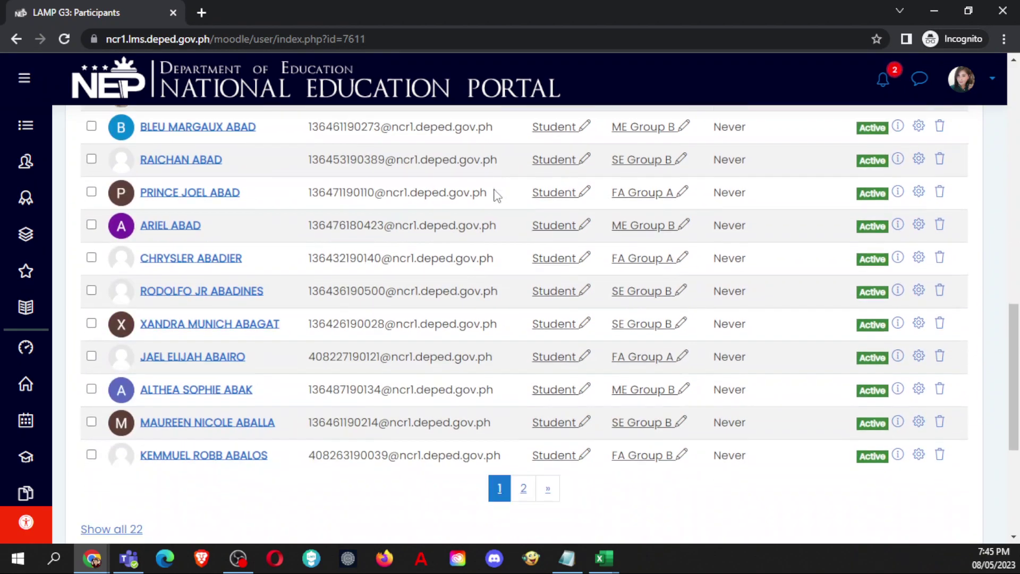
scroll(673, 458, up, 11)
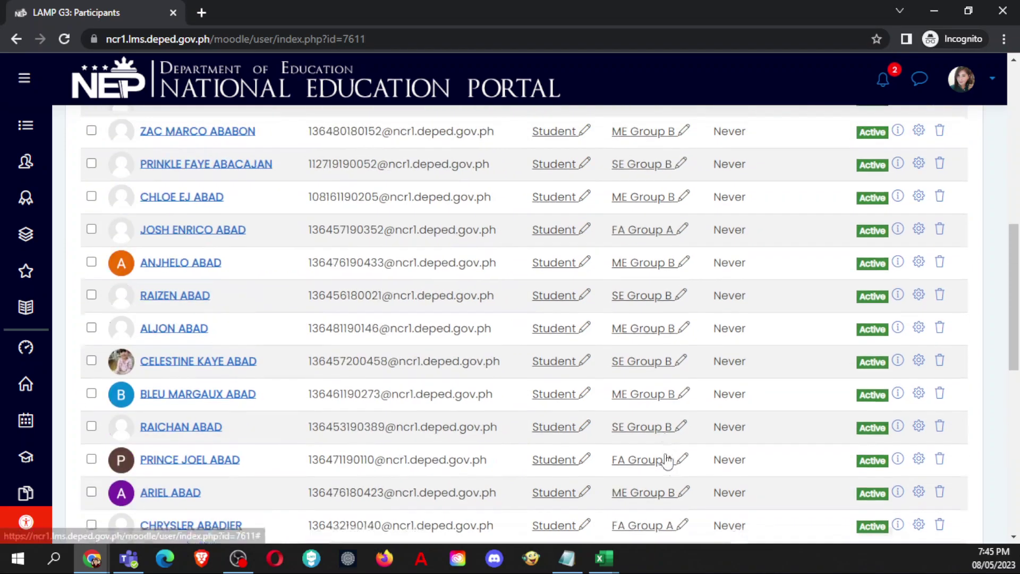
scroll(643, 427, up, 4)
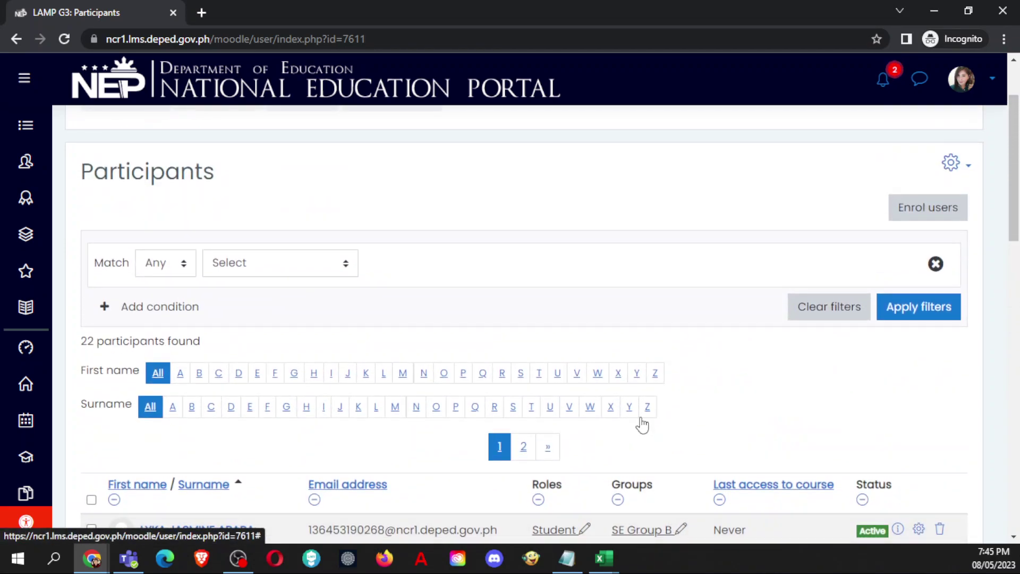
scroll(407, 345, down, 5)
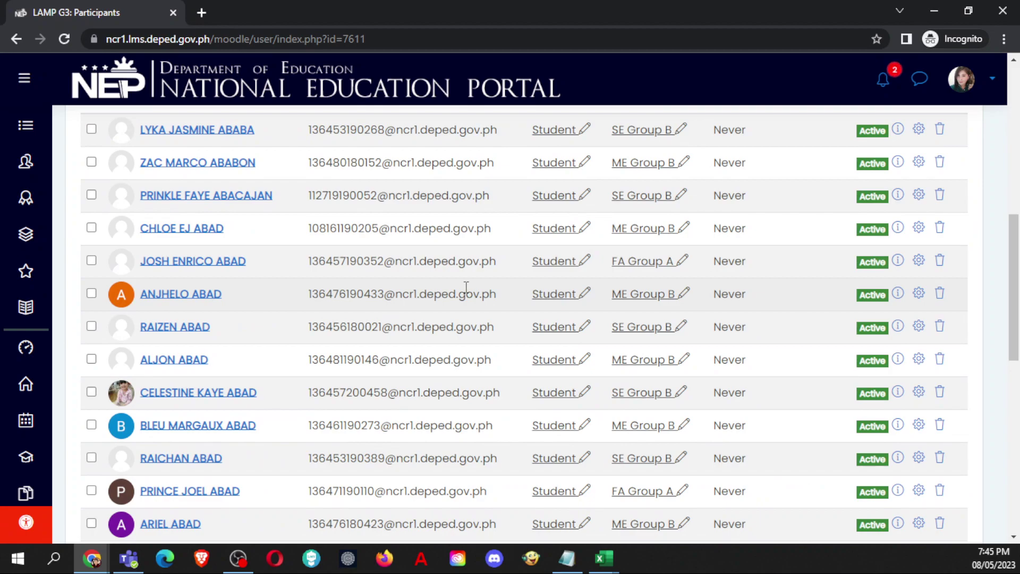
scroll(461, 279, up, 2)
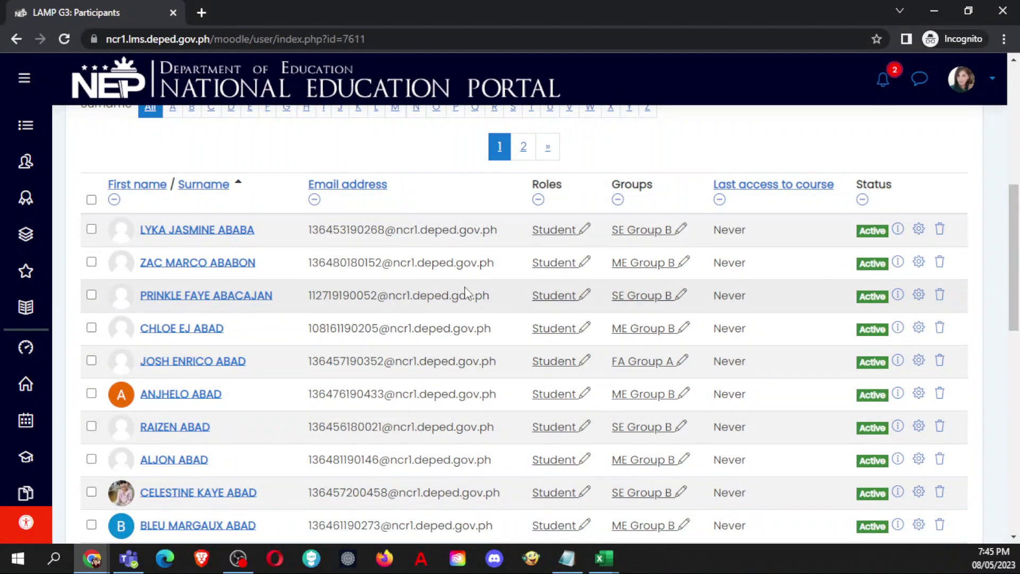
scroll(465, 292, down, 2)
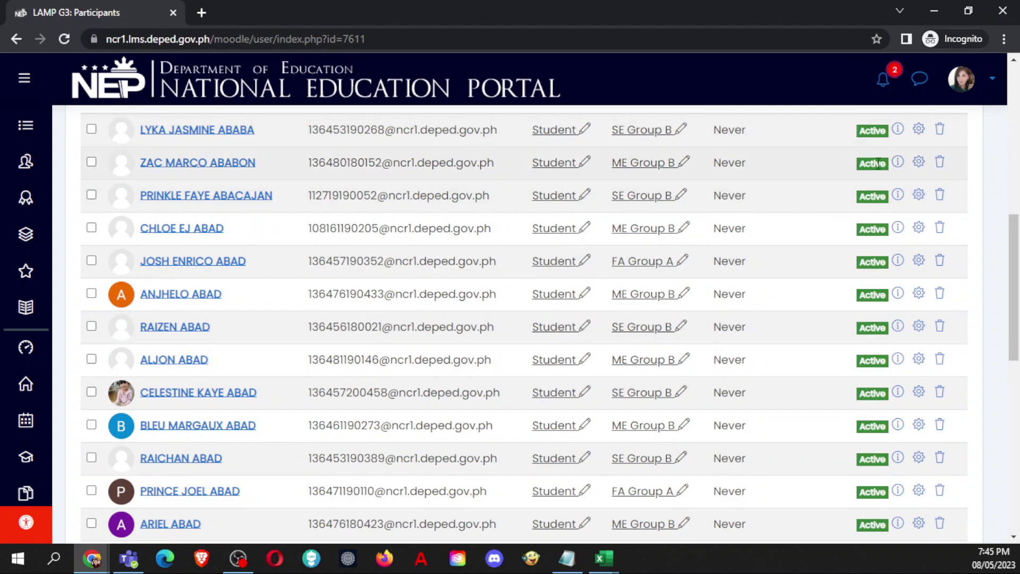
Step: Open the account menu of the signed-in user
click(980, 92)
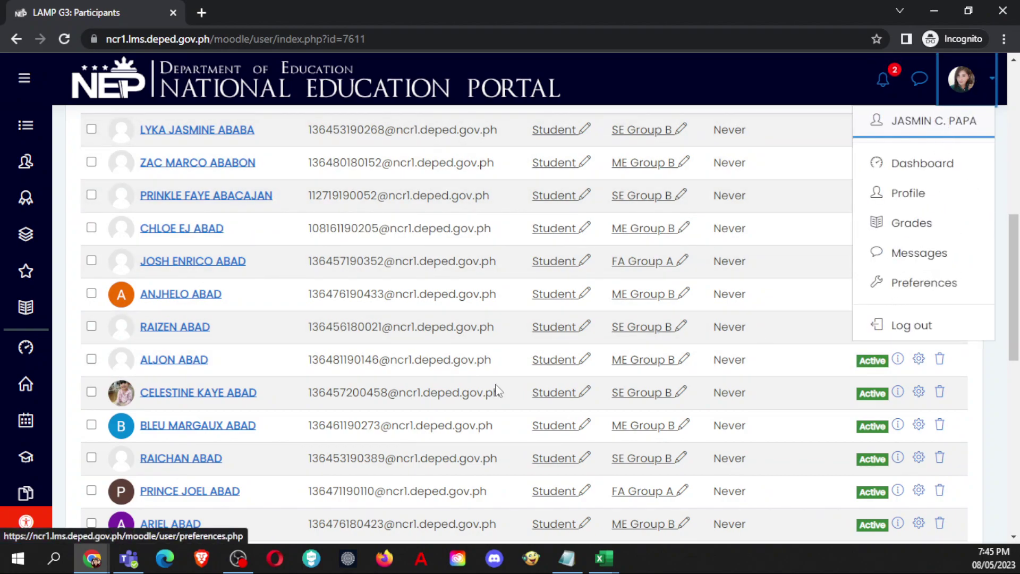